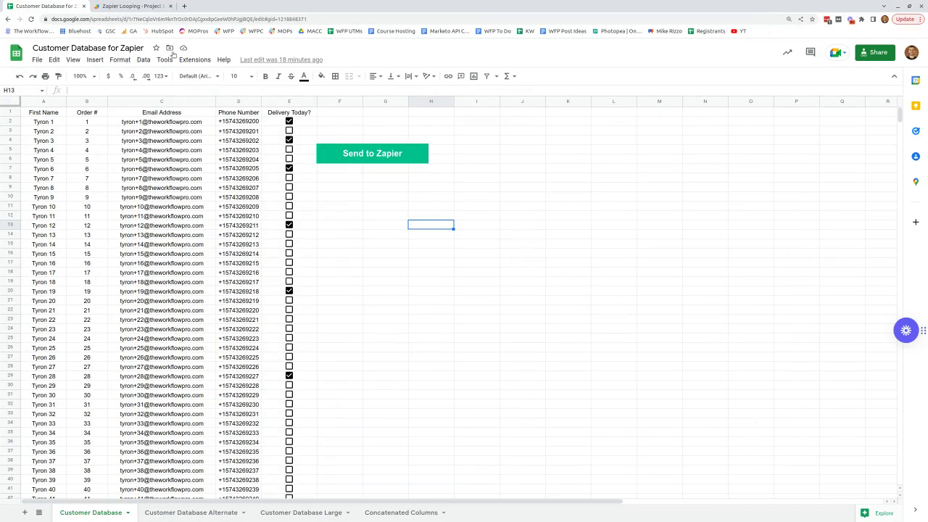
# Glance at the Zapier Looping script, then highlight rows 2, 4, 7, 13 and 19 in the Customer Database sheet
pyautogui.click(122, 6)
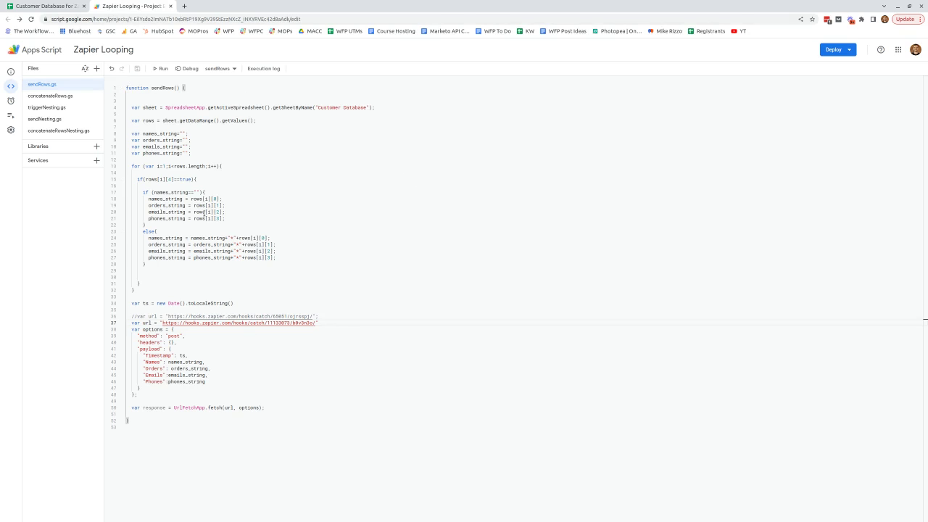
pyautogui.click(63, 7)
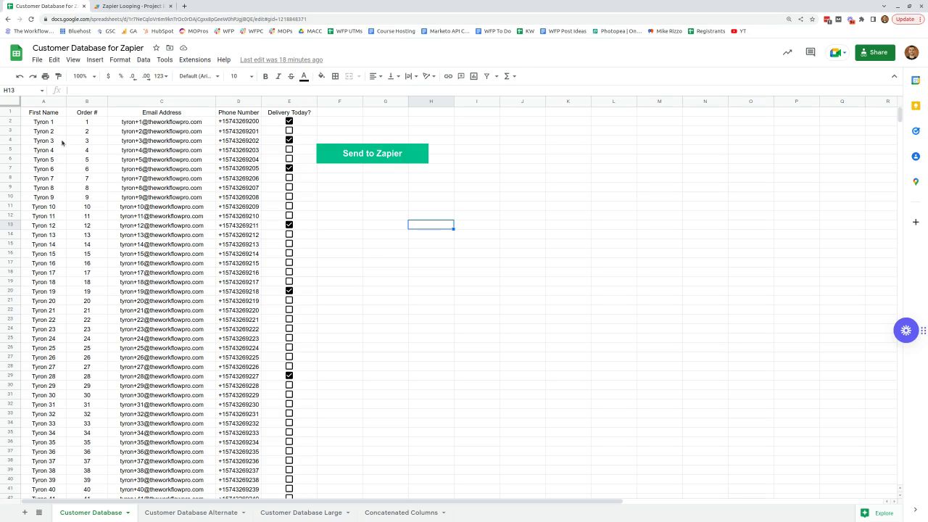
pyautogui.click(9, 121)
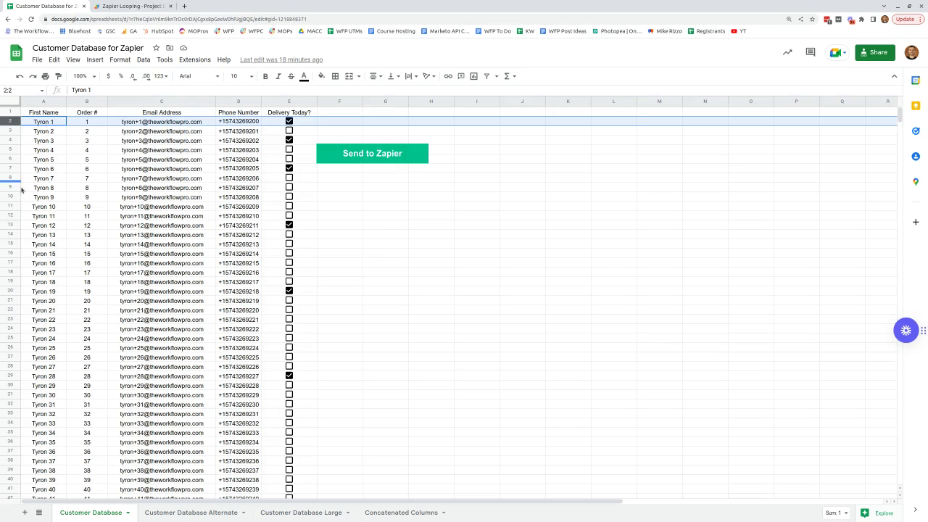
pyautogui.keyDown('ctrl'); pyautogui.click(11, 140); pyautogui.keyUp('ctrl')
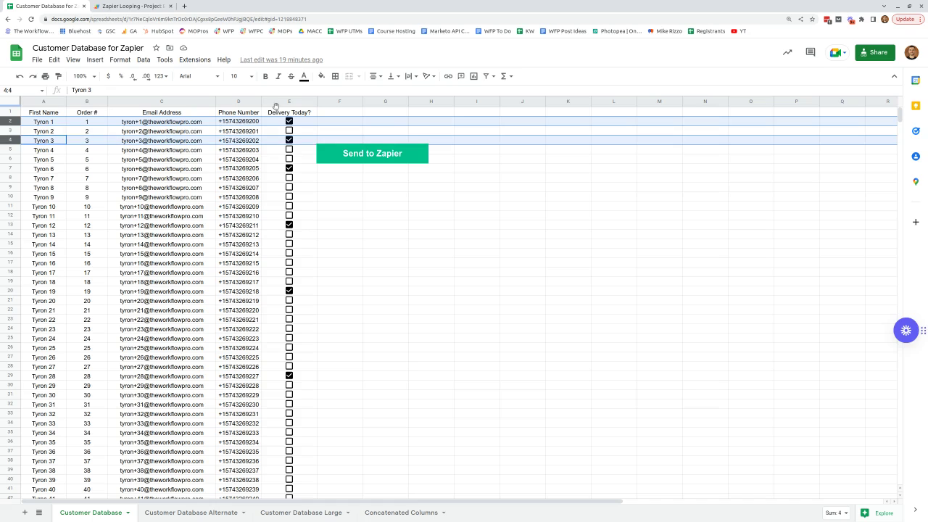
pyautogui.keyDown('ctrl'); pyautogui.click(11, 168); pyautogui.keyUp('ctrl')
pyautogui.keyDown('ctrl'); pyautogui.click(9, 225); pyautogui.keyUp('ctrl')
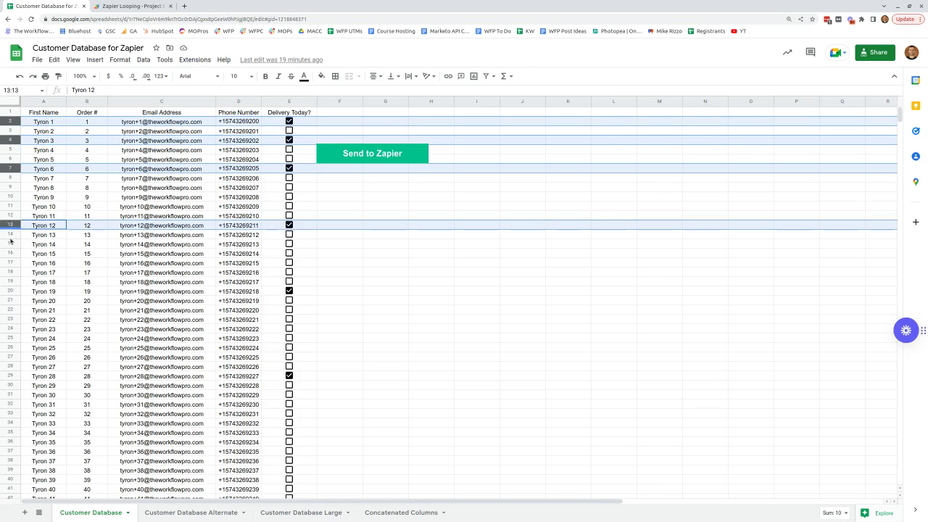
pyautogui.keyDown('ctrl'); pyautogui.click(10, 281); pyautogui.keyUp('ctrl')
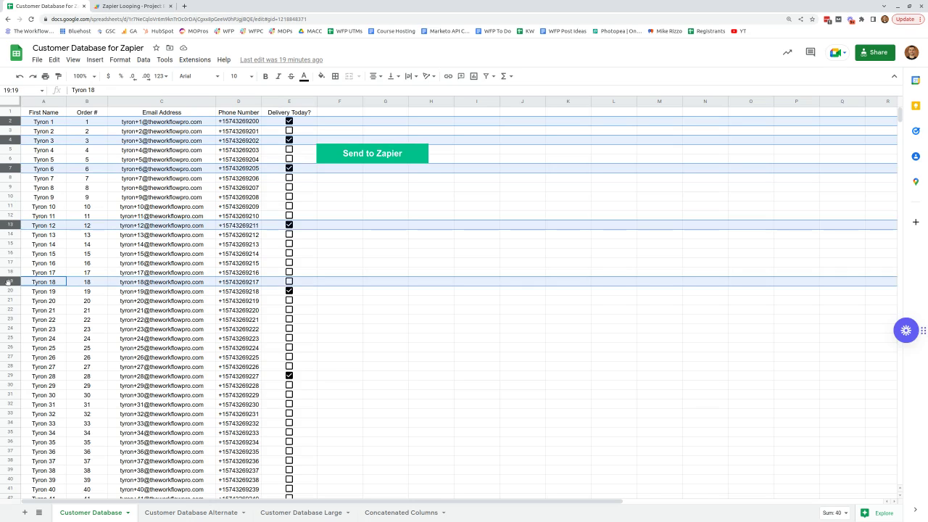
# In the Zapier Looping script, highlight the sendRows code that defines the webhook URL and options and sends the request
pyautogui.click(130, 6)
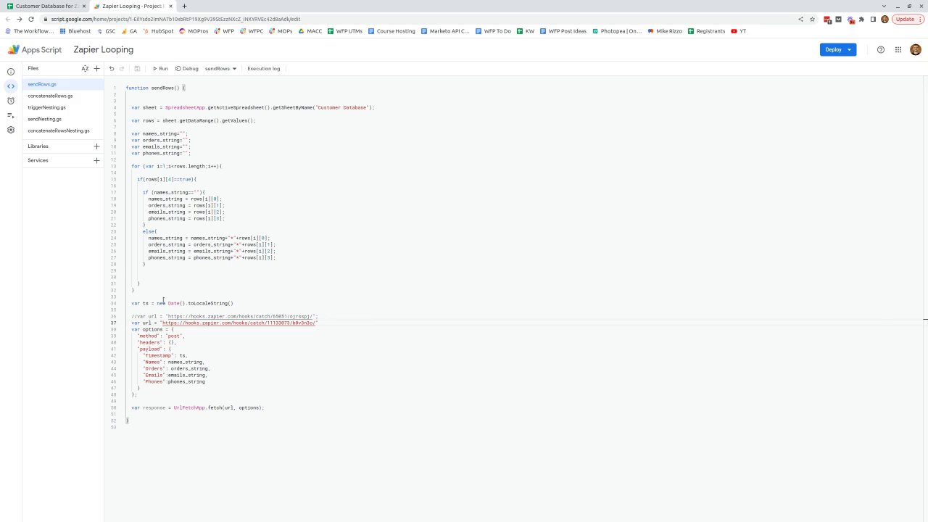
pyautogui.moveTo(129, 323); pyautogui.dragTo(166, 415)
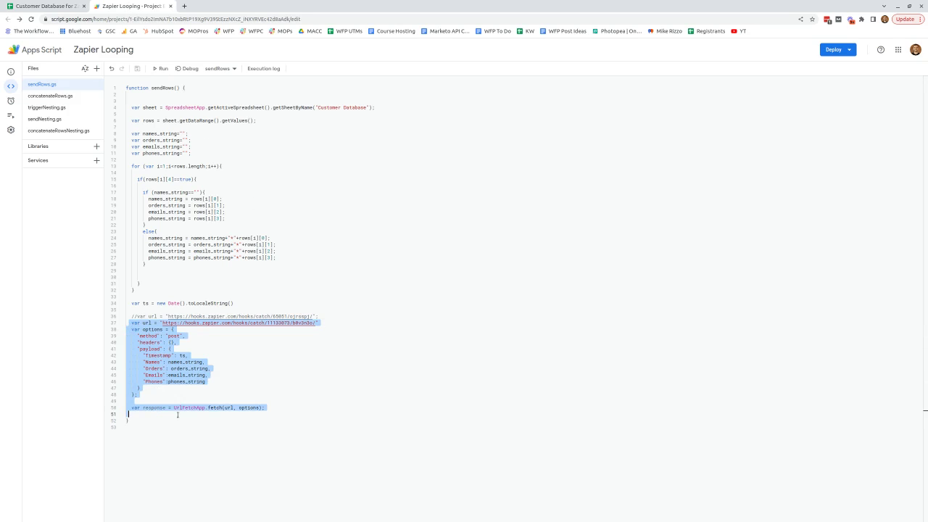
pyautogui.moveTo(252, 410); pyautogui.dragTo(261, 407)
pyautogui.click(219, 366)
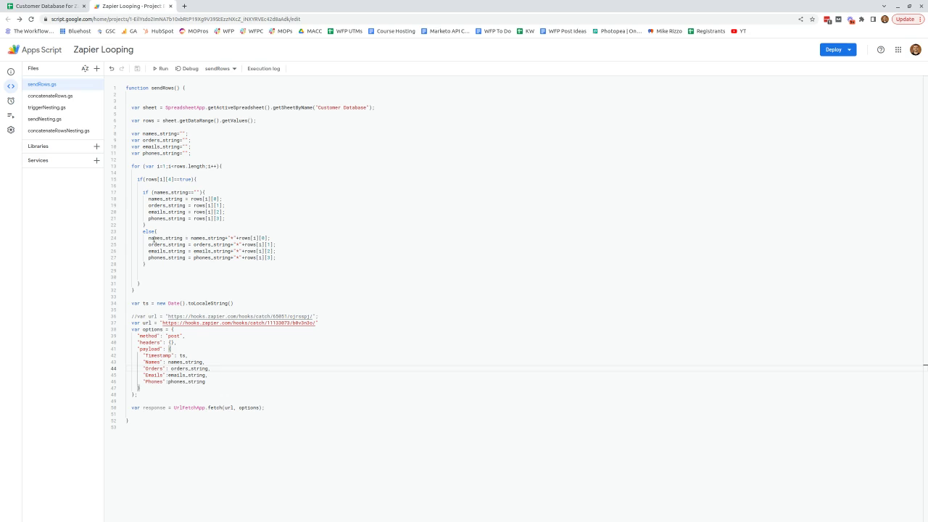
# Highlight the else-block lines that concatenate names, orders, emails and phones, and the asterisk delimiter in the phones line
pyautogui.moveTo(148, 238); pyautogui.dragTo(269, 238)
pyautogui.moveTo(148, 245); pyautogui.dragTo(255, 244)
pyautogui.moveTo(149, 250); pyautogui.dragTo(258, 257)
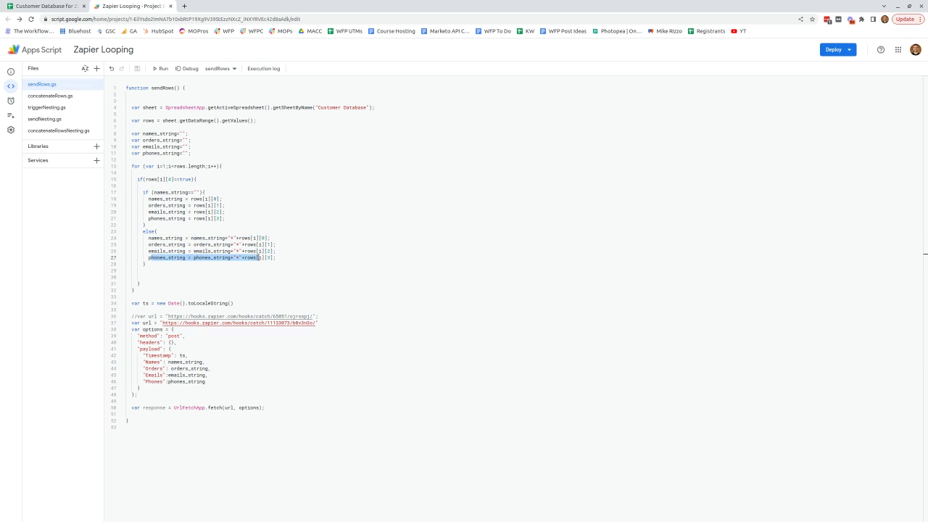
pyautogui.click(238, 257)
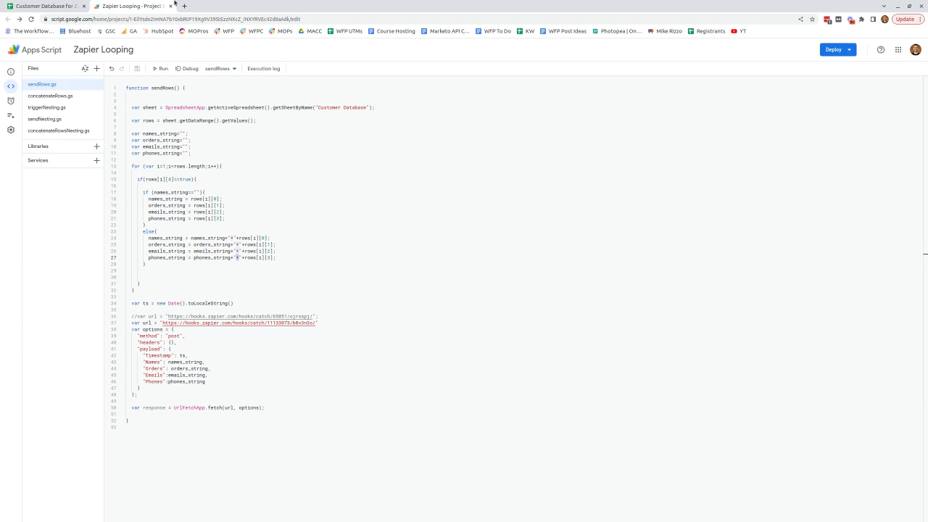
# Switch to the Create Loop from Text Zap in Zapier and show the Catch Hook trigger's test data
pyautogui.click(58, 5)
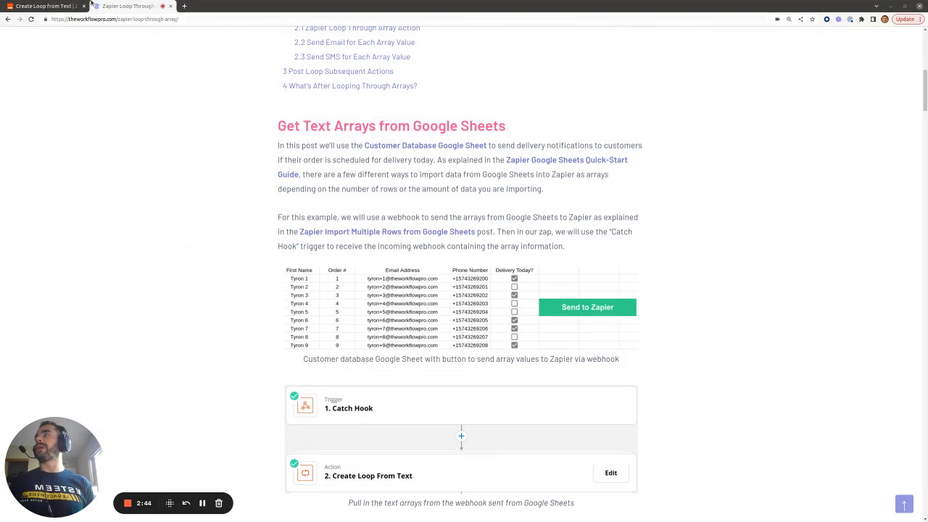
pyautogui.click(61, 5)
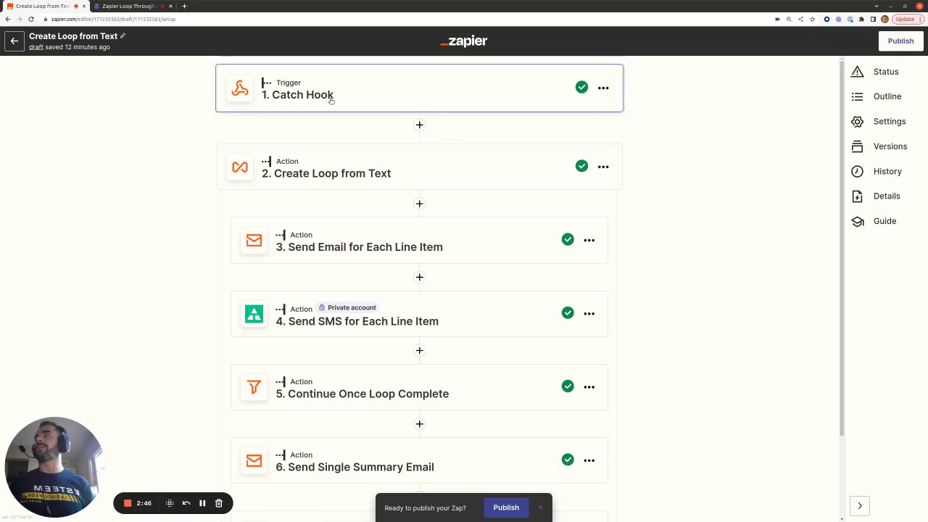
pyautogui.click(331, 101)
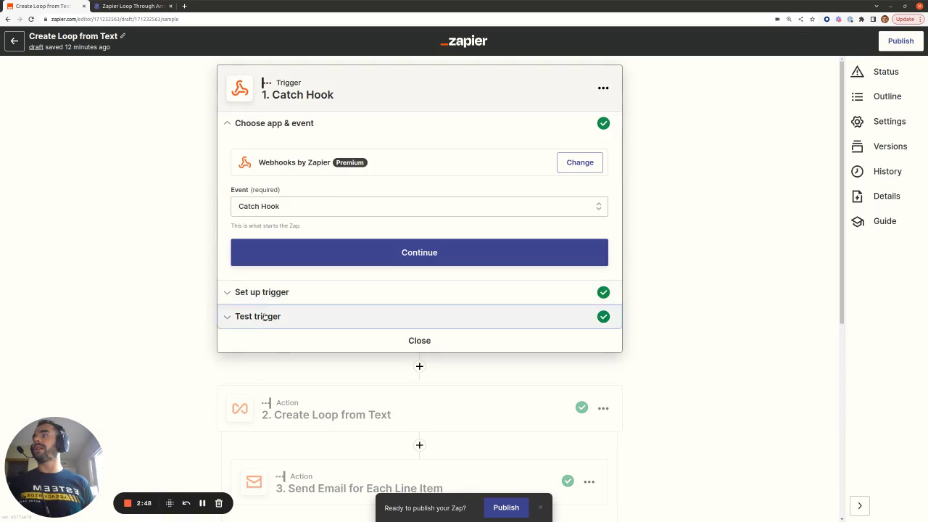
pyautogui.click(265, 316)
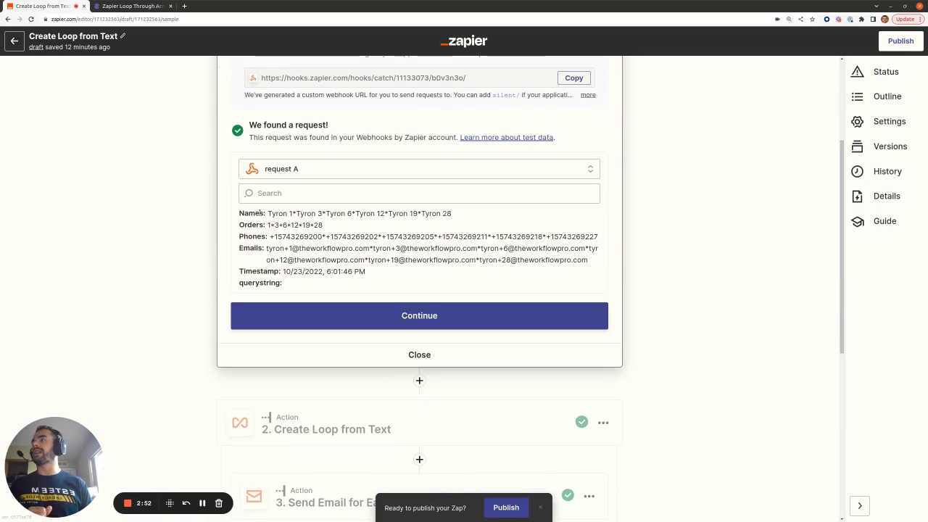
# Examine the delimiters in the Names and Emails values of the Catch Hook test request, and close the trigger
pyautogui.moveTo(268, 213); pyautogui.dragTo(452, 214)
pyautogui.click(324, 213)
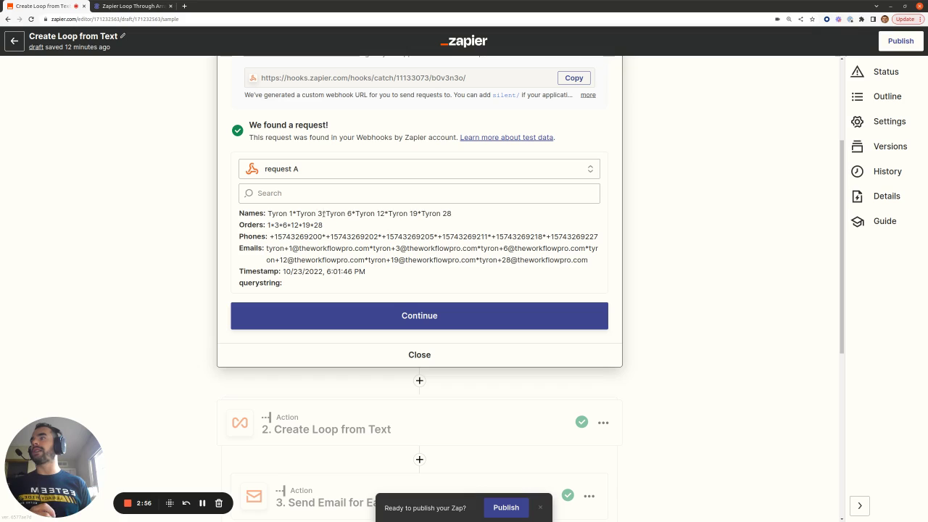
pyautogui.doubleClick(323, 213)
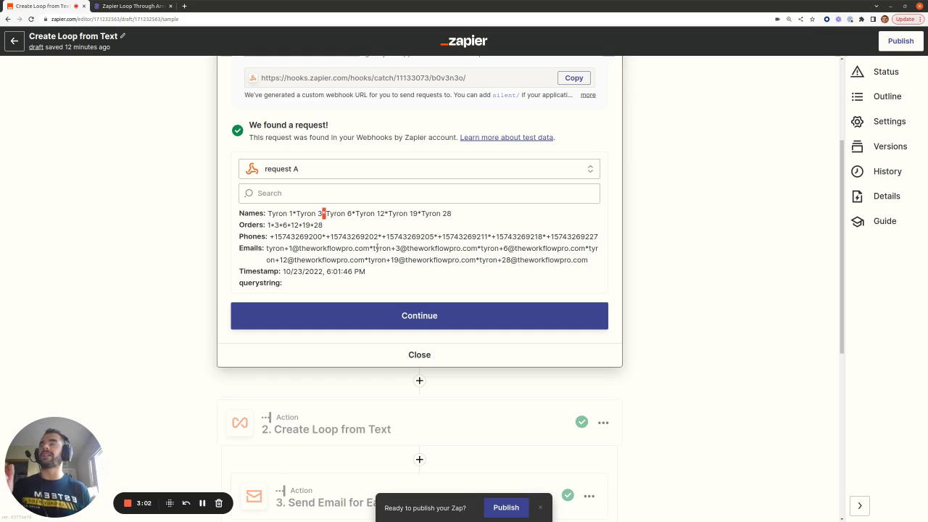
pyautogui.doubleClick(370, 248)
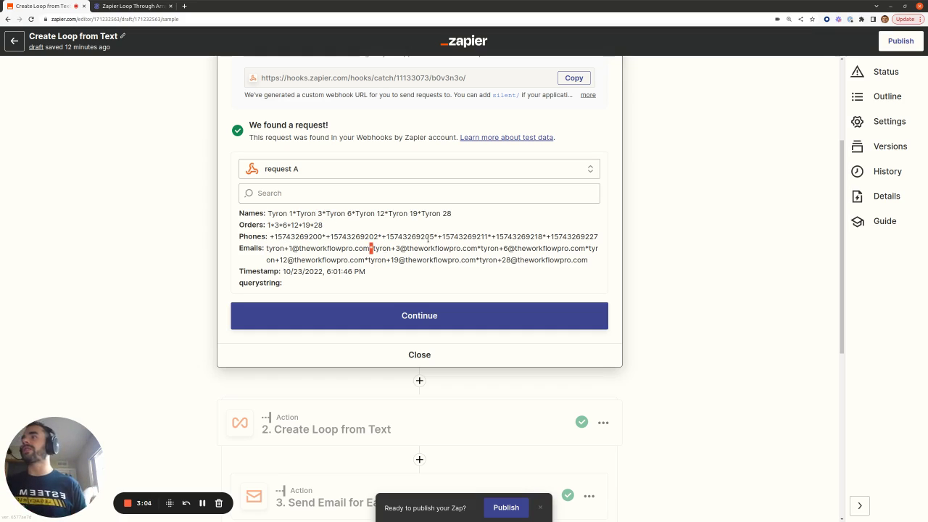
pyautogui.scroll(3, 460, 244)
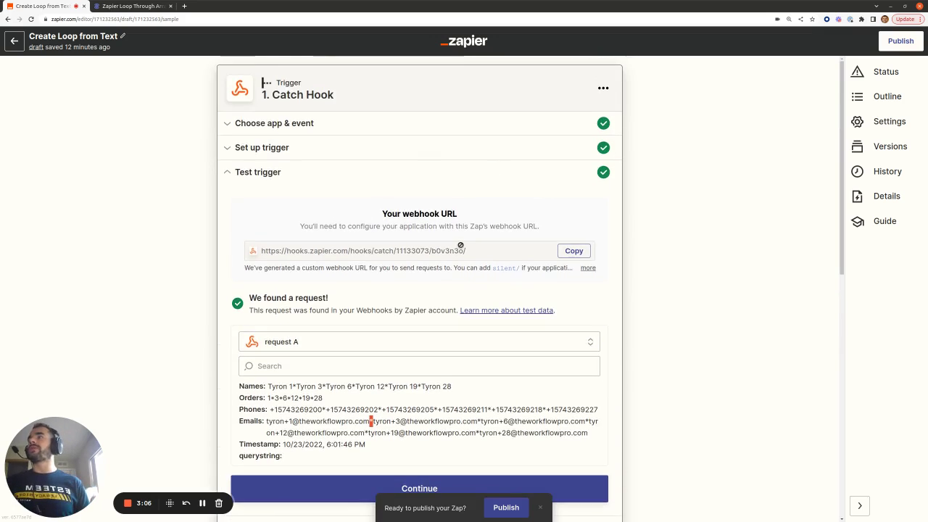
pyautogui.scroll(-2, 460, 244)
pyautogui.scroll(-2, 460, 245)
pyautogui.click(419, 314)
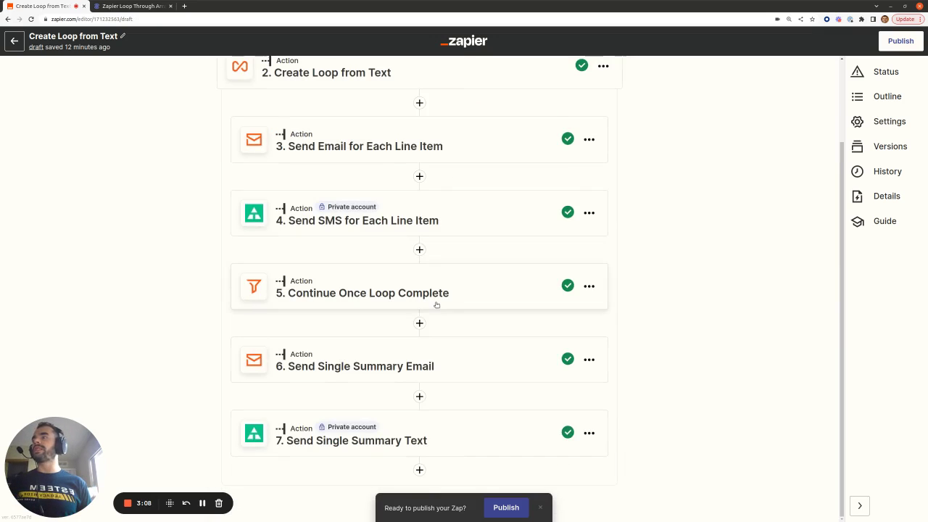
# Review the Create Loop from Text action's setup, including the values to loop, text delimiter and maximum loop iterations
pyautogui.scroll(2, 391, 239)
pyautogui.click(341, 172)
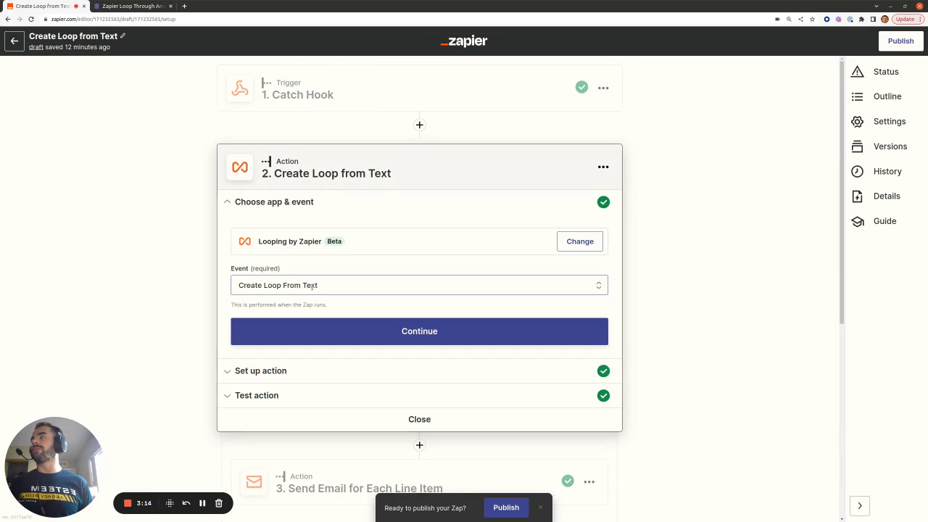
pyautogui.click(323, 371)
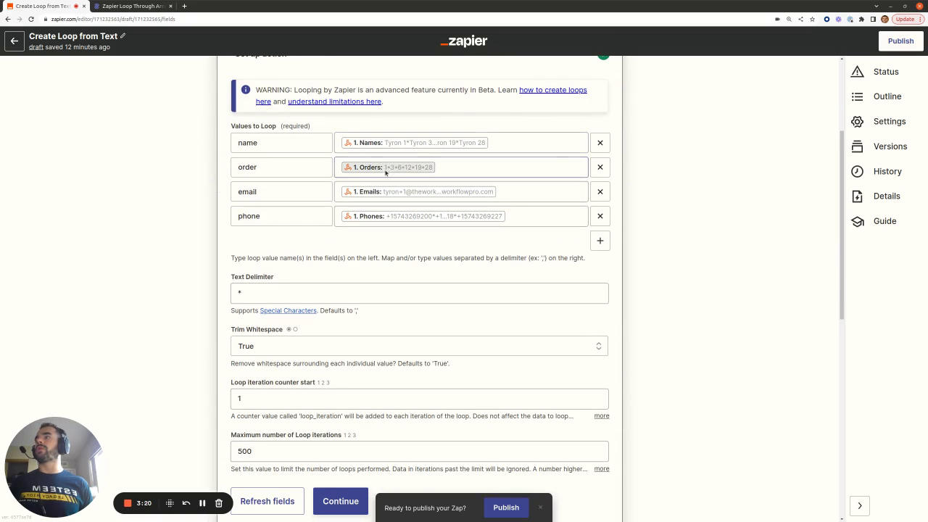
pyautogui.scroll(-1, 420, 217)
pyautogui.click(239, 254)
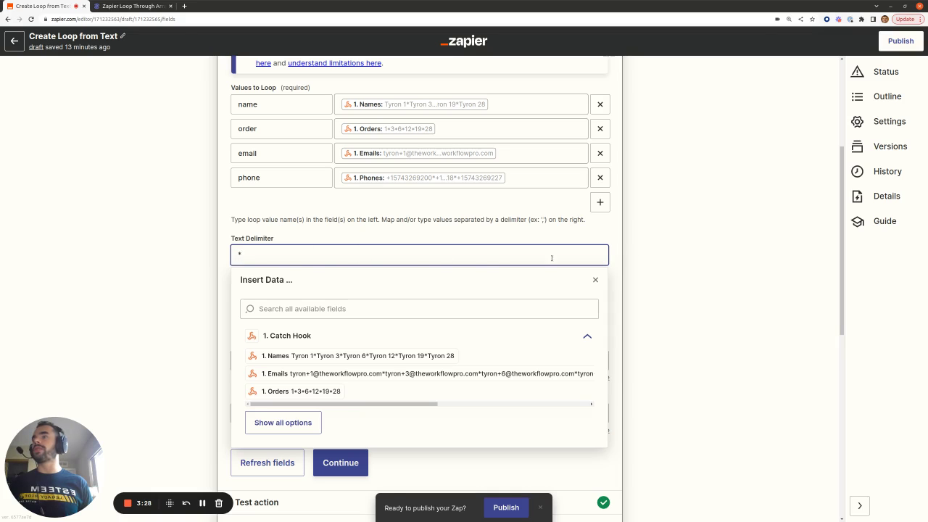
pyautogui.click(654, 249)
pyautogui.scroll(-3, 655, 249)
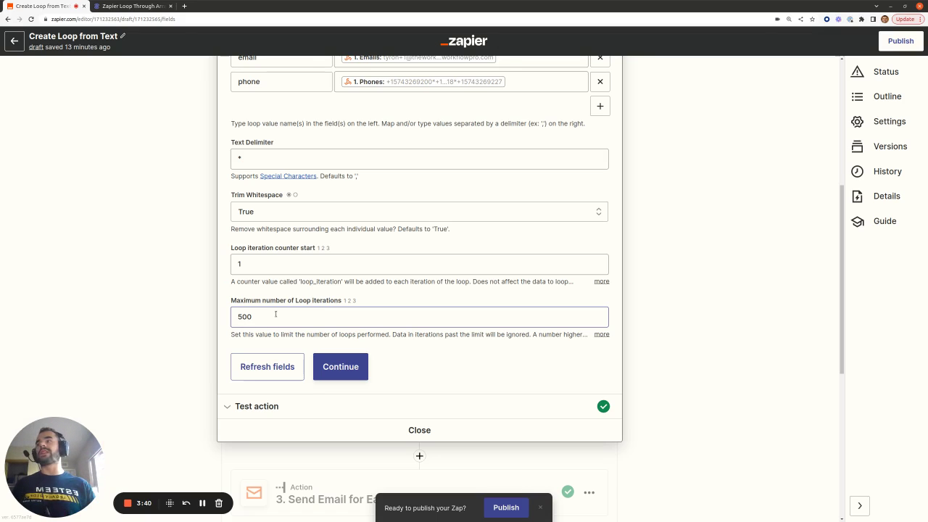
# In the Zapier Loop Through Array article, find the note on maximum loop iterations and highlight the limit
pyautogui.click(143, 6)
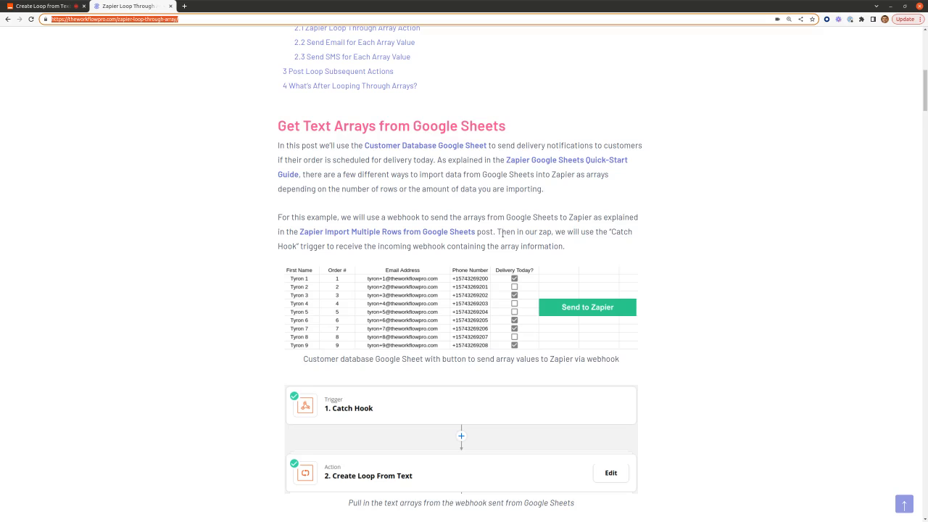
pyautogui.scroll(-10, 504, 235)
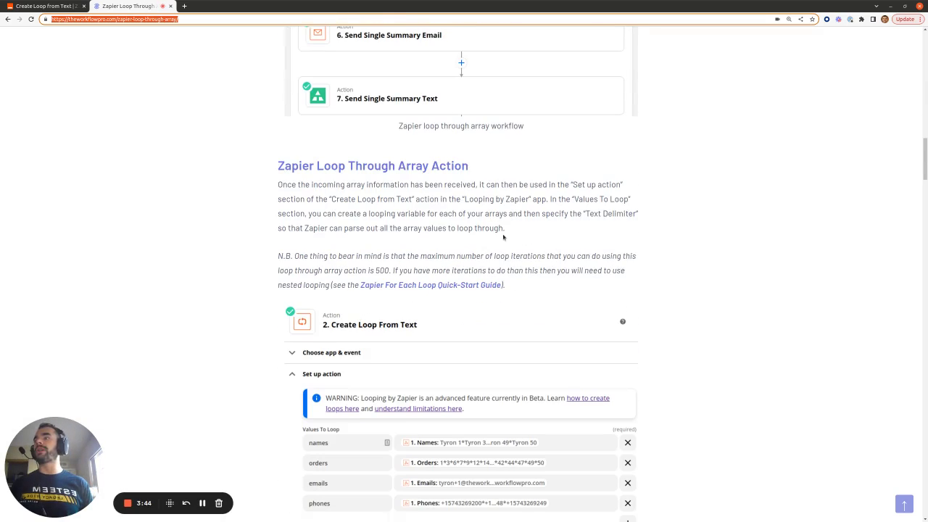
pyautogui.scroll(-1, 479, 247)
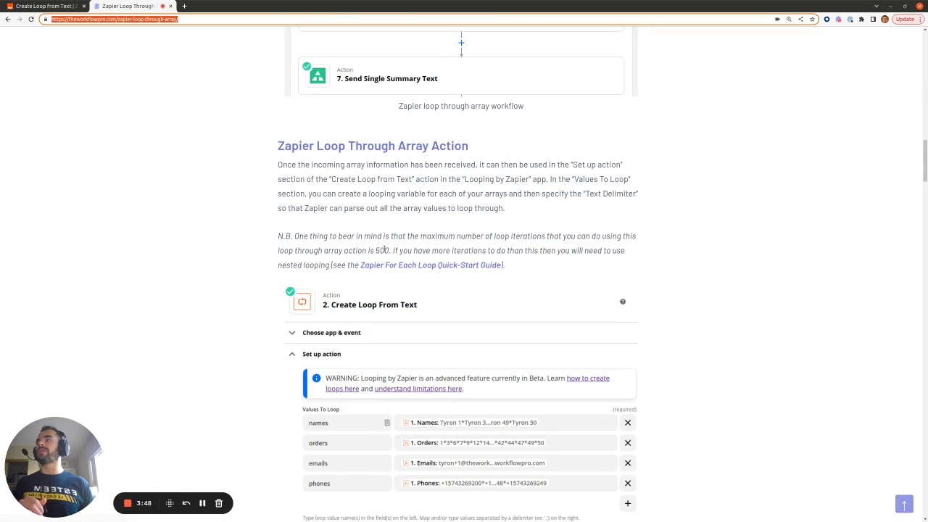
pyautogui.moveTo(375, 250); pyautogui.dragTo(389, 250)
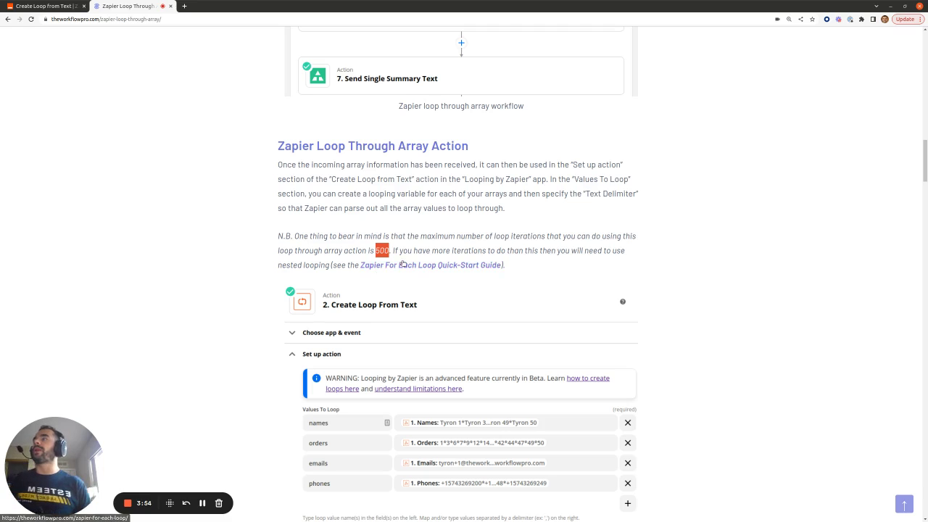
# Back in the Zap, examine the Create Loop from Text action's test results for each iteration, and close the action
pyautogui.click(45, 6)
pyautogui.scroll(-1, 402, 213)
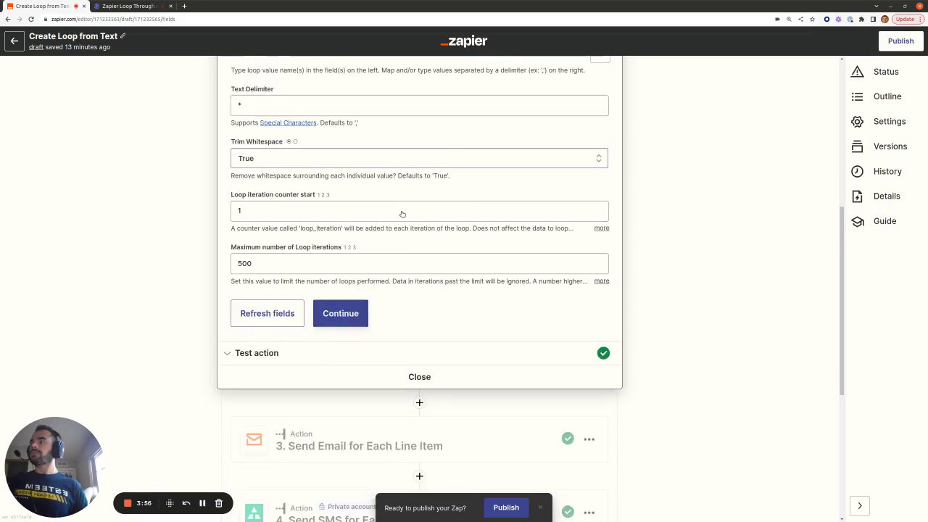
pyautogui.scroll(-2, 402, 214)
pyautogui.click(280, 253)
pyautogui.scroll(3, 417, 247)
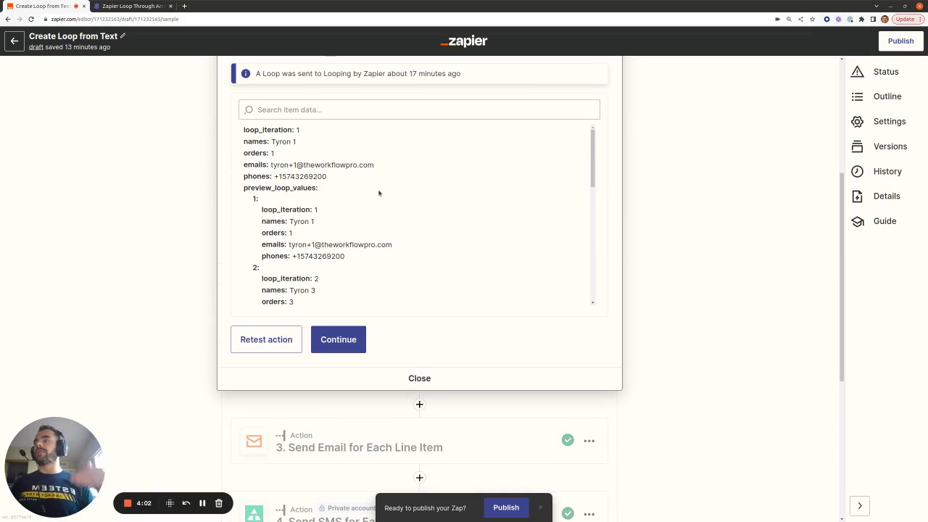
pyautogui.scroll(-2, 395, 260)
pyautogui.click(419, 378)
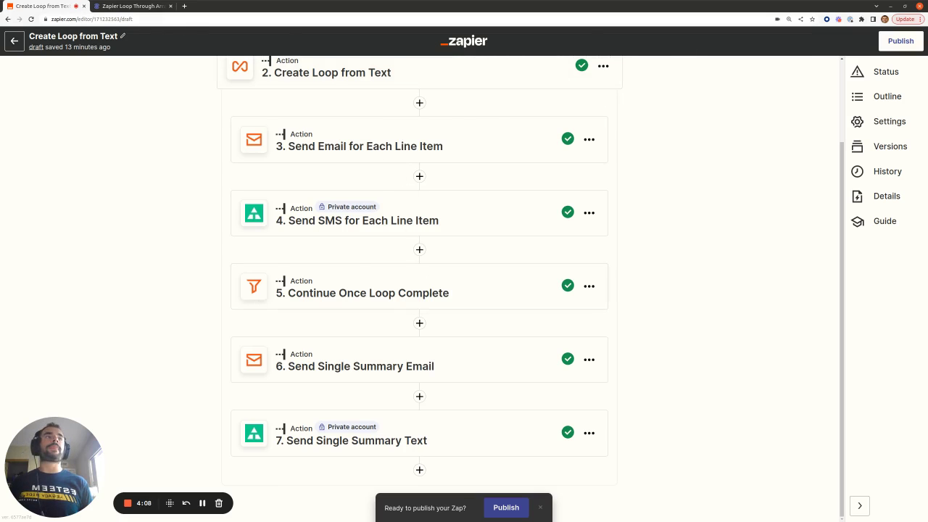
# Bring up the Customer Database spreadsheet, select cell C3 in the email column, and shrink its window to reveal the Zap
pyautogui.hotkey('alt', 'Tab')
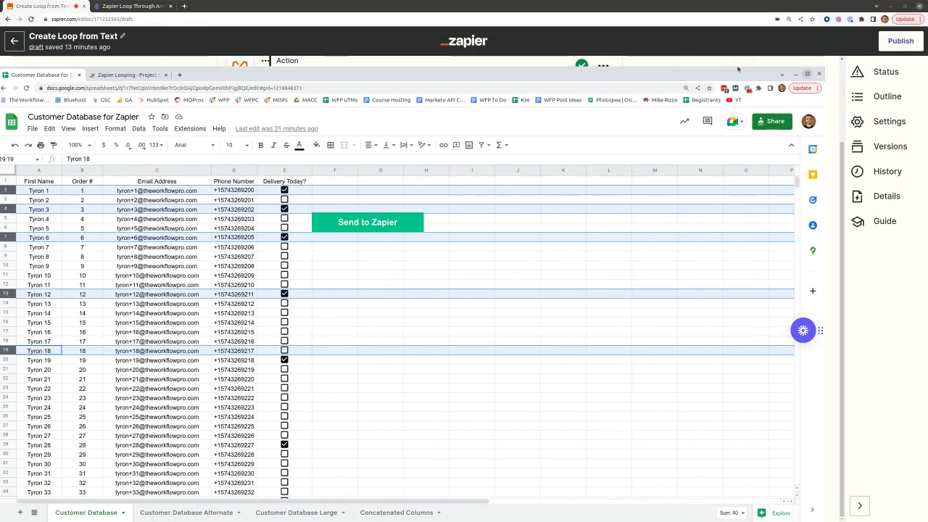
pyautogui.doubleClick(738, 69)
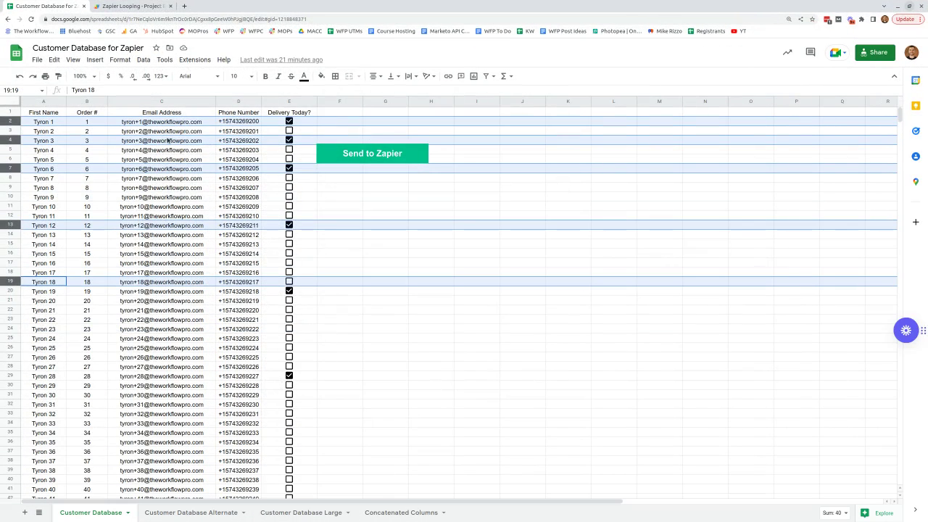
pyautogui.click(170, 133)
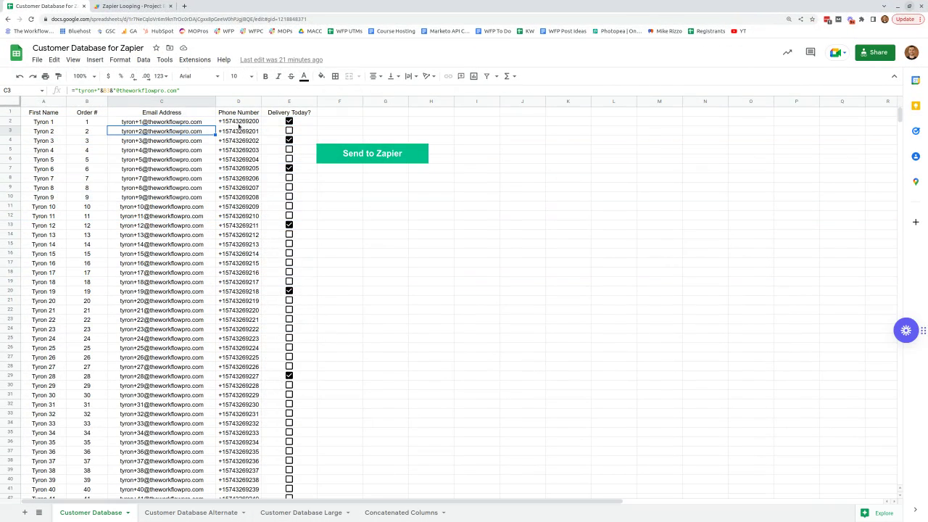
pyautogui.click(896, 6)
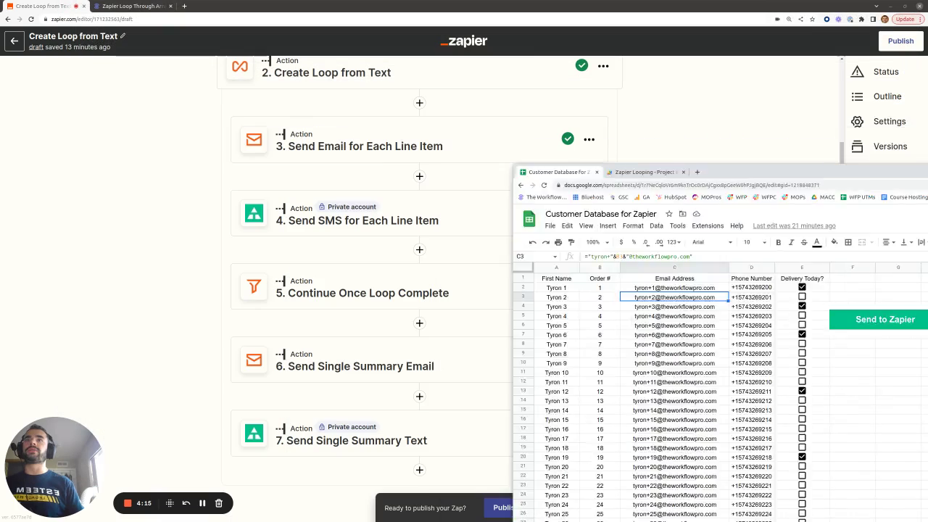
# Review the Send Email for Each Line Item action's recipient, subject and body setup, and highlight the body text
pyautogui.click(413, 145)
pyautogui.scroll(-2, 338, 317)
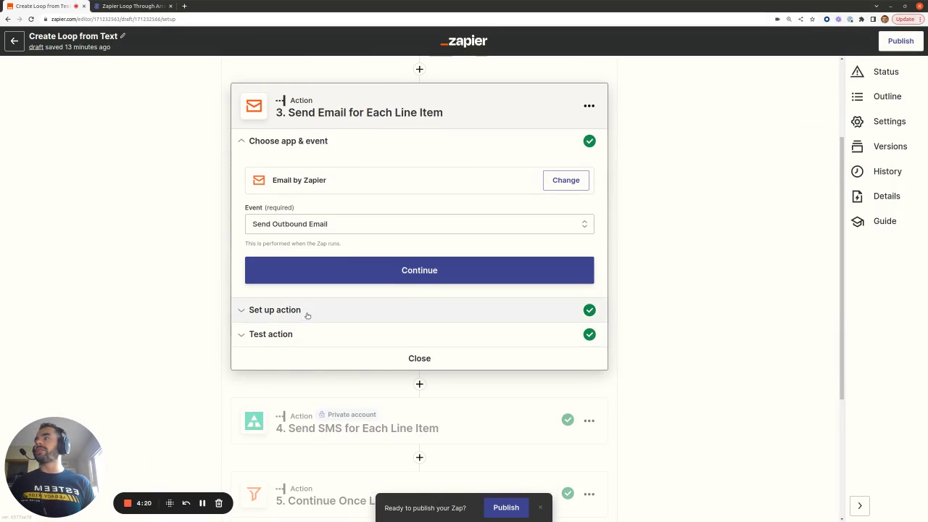
pyautogui.click(275, 310)
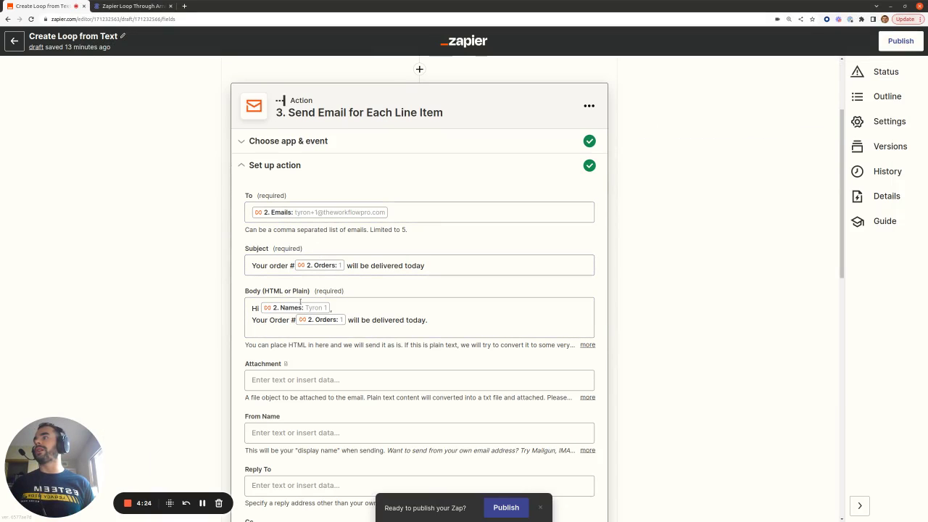
pyautogui.scroll(-1, 450, 290)
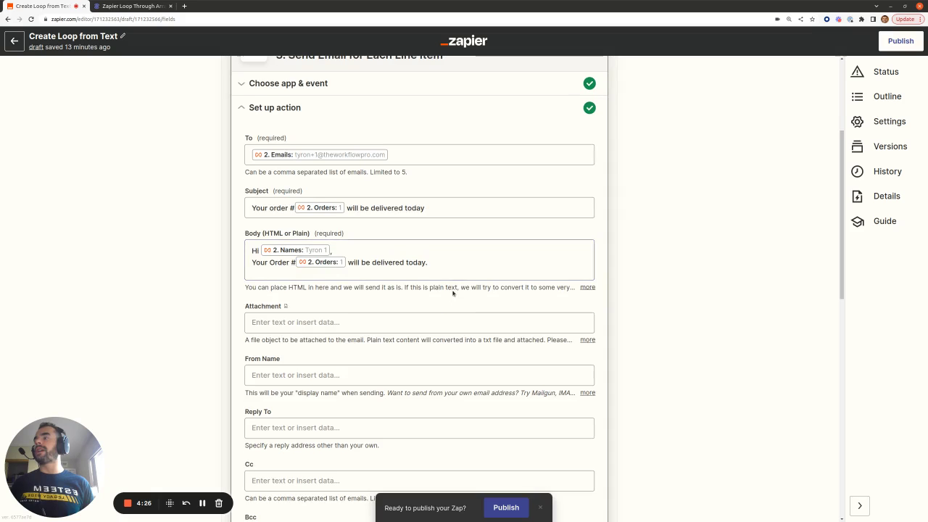
pyautogui.moveTo(446, 267); pyautogui.dragTo(251, 250)
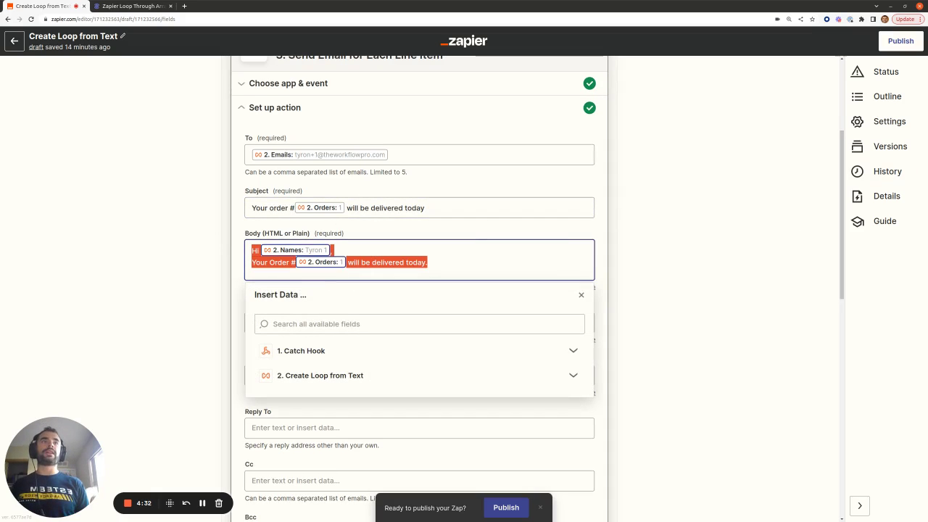
# Bring up the Customer Database spreadsheet, look through the customers marked for delivery today, and minimize its window
pyautogui.hotkey('alt', 'Tab')
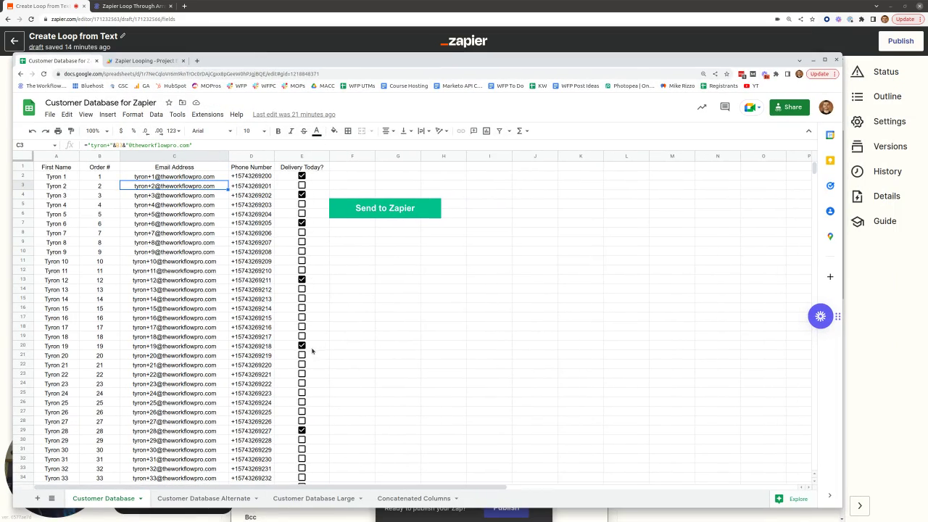
pyautogui.scroll(-5, 333, 361)
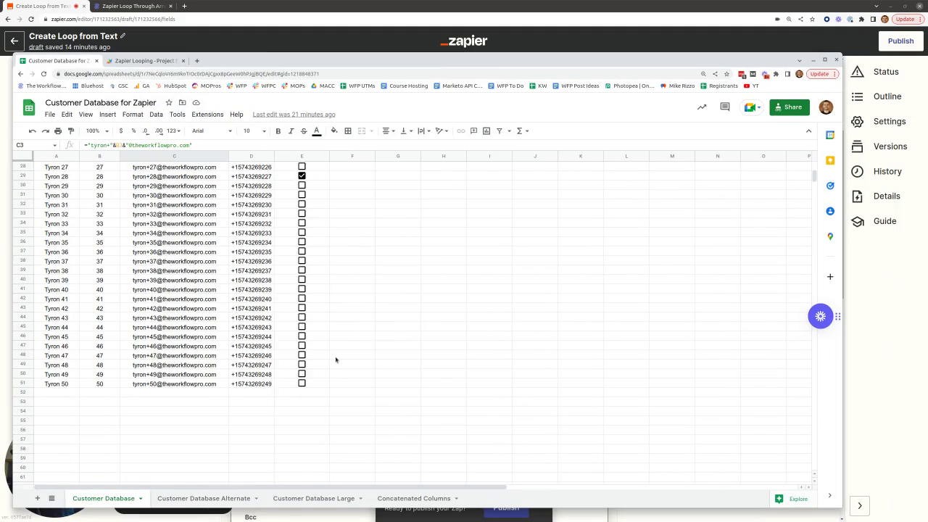
pyautogui.scroll(4, 464, 312)
pyautogui.click(812, 60)
# Check the remaining setup fields of the Send Email for Each Line Item action and close the action
pyautogui.scroll(1, 406, 240)
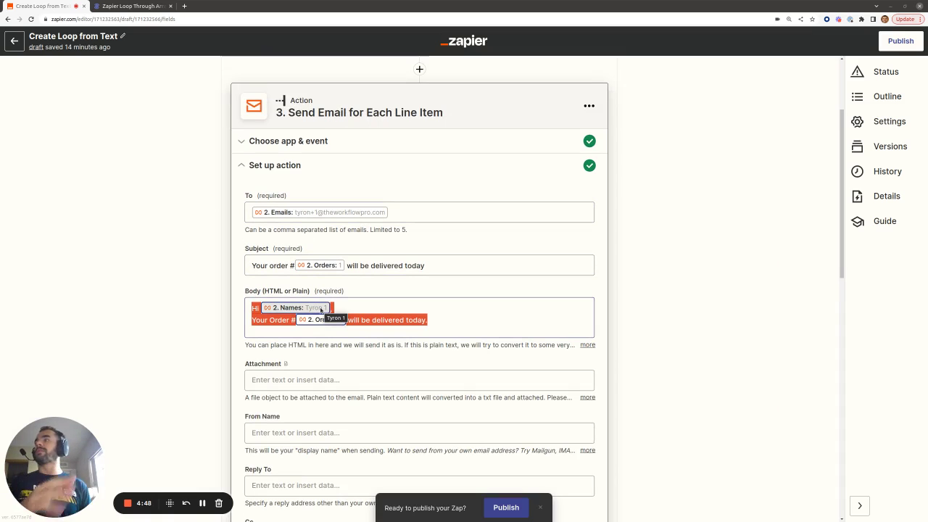
pyautogui.scroll(-6, 419, 310)
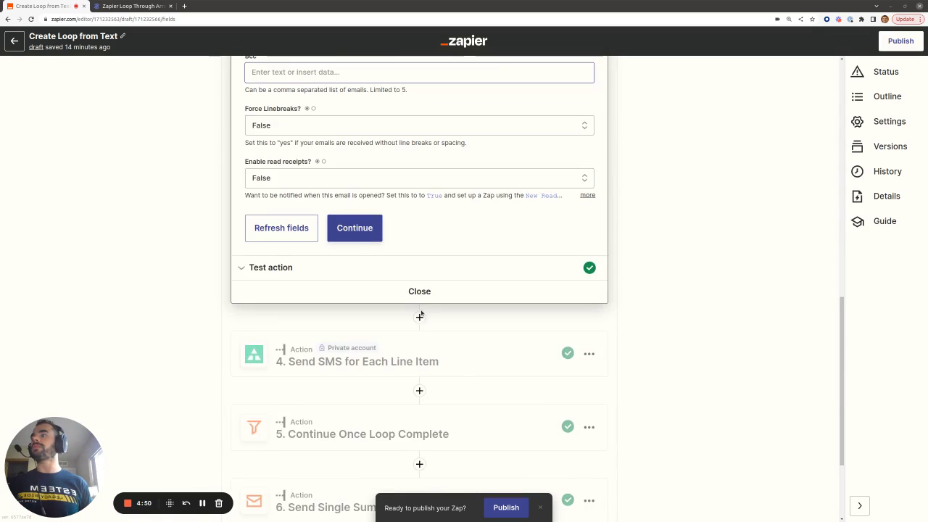
pyautogui.scroll(6, 420, 310)
pyautogui.click(701, 249)
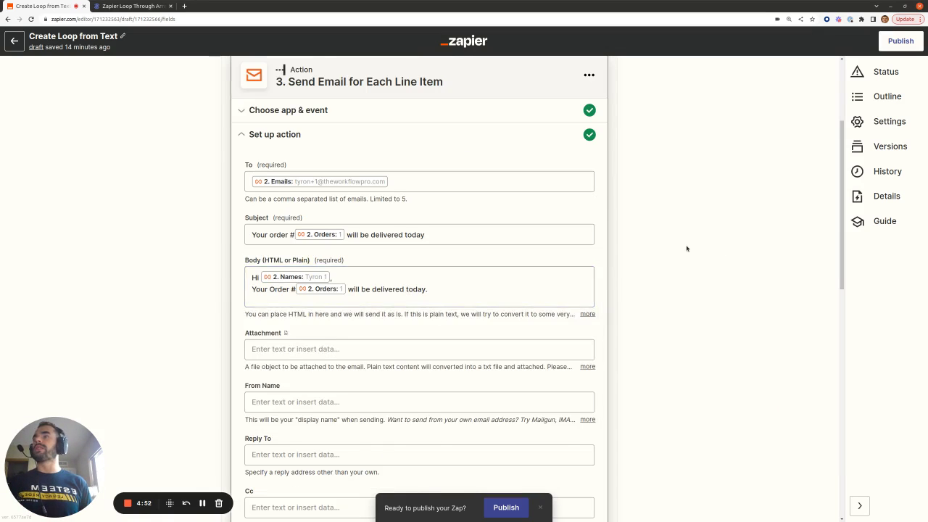
pyautogui.scroll(-6, 685, 250)
pyautogui.click(448, 319)
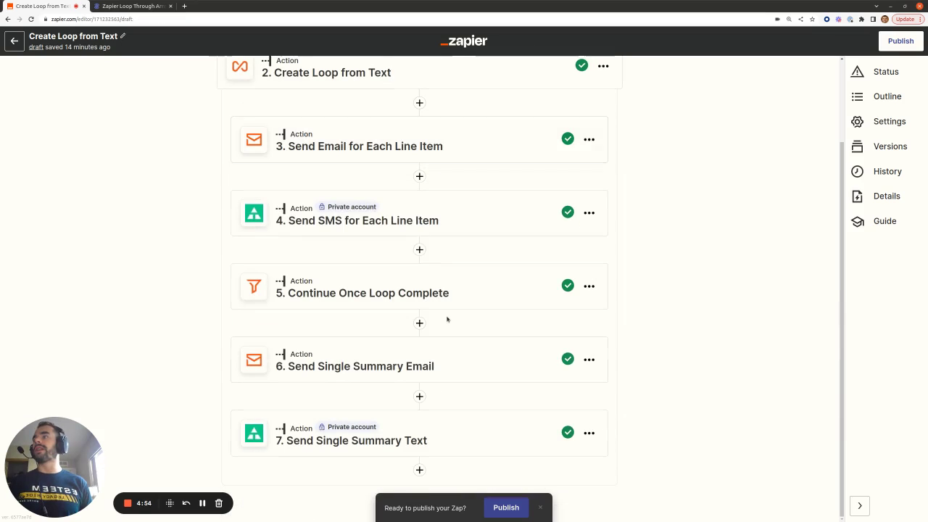
# In the Zapier Loop Through Array article, find the notes on Telnyx setup and SMS rate limits
pyautogui.click(127, 6)
pyautogui.scroll(-5, 476, 242)
pyautogui.scroll(-10, 477, 242)
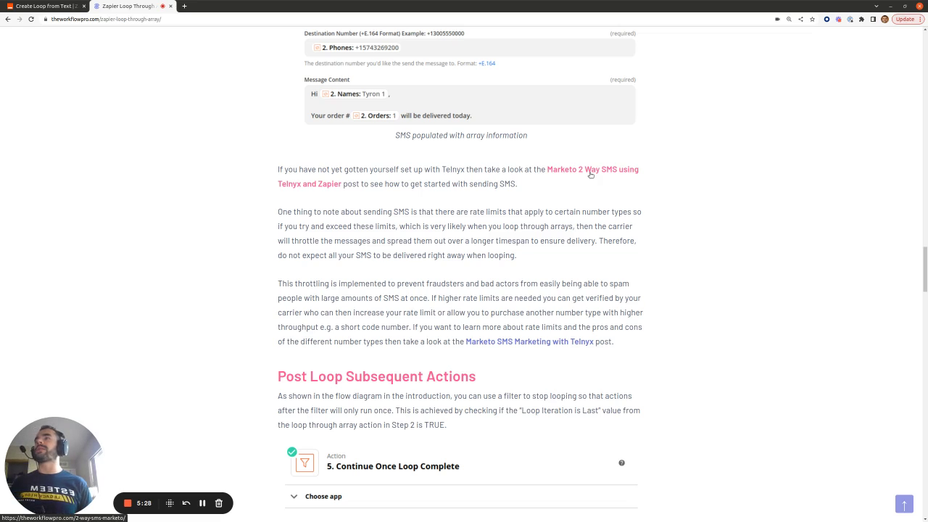
# Back in the Zap, review the Send SMS for Each Line Item action's numbers and message content, and close the action
pyautogui.click(78, 9)
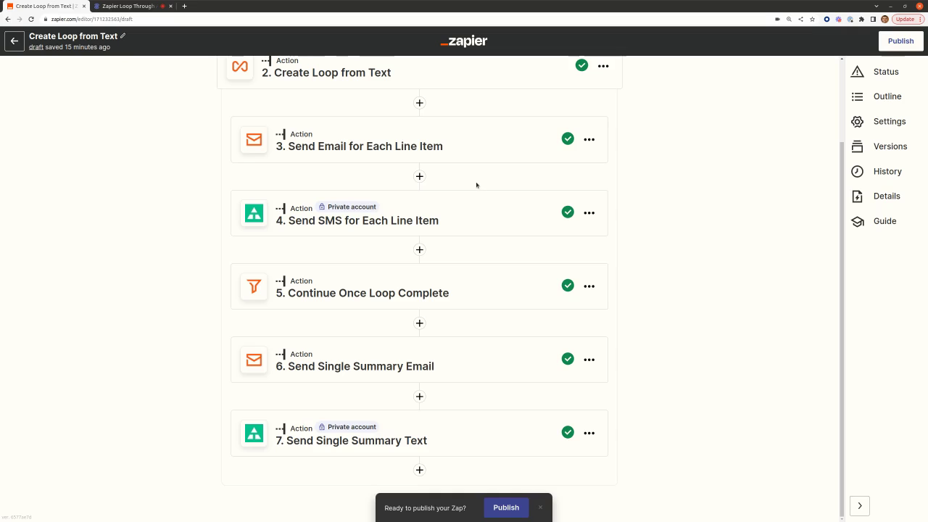
pyautogui.click(464, 222)
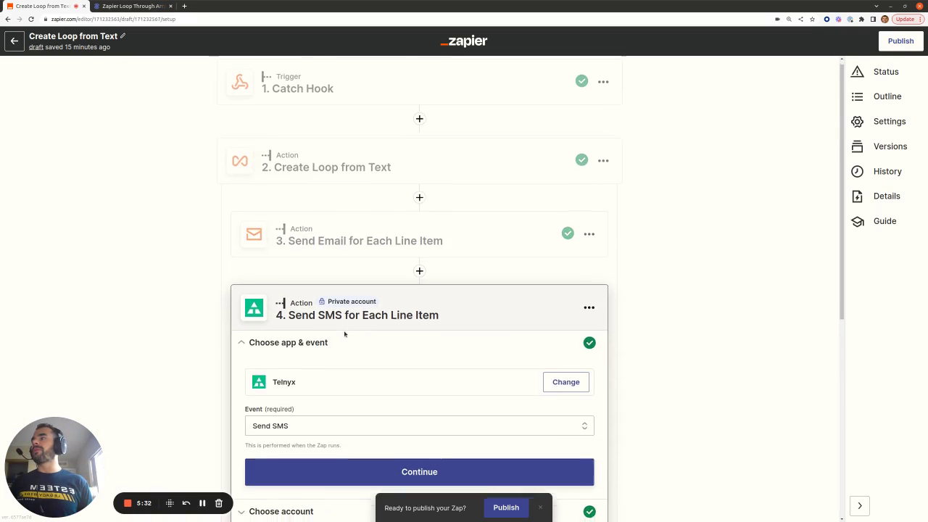
pyautogui.scroll(-2, 345, 333)
pyautogui.scroll(-1, 301, 332)
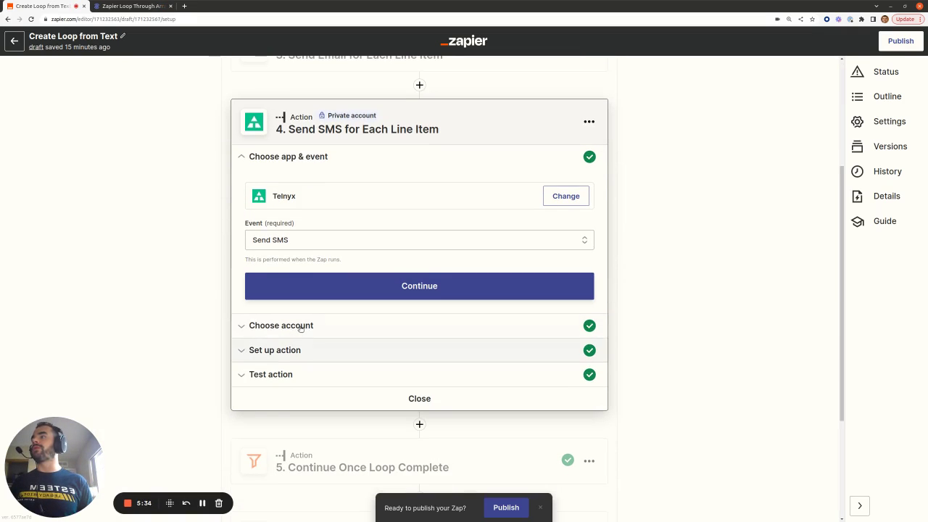
pyautogui.click(288, 351)
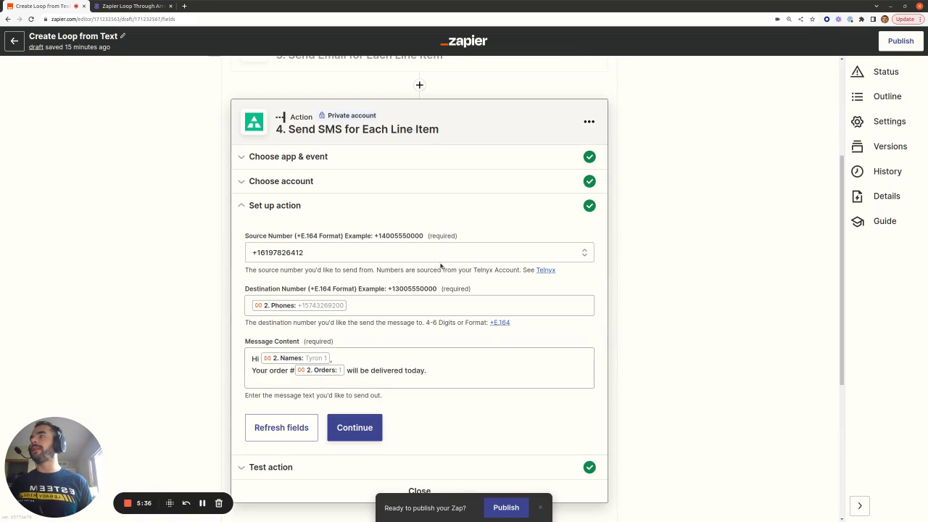
pyautogui.scroll(-2, 303, 253)
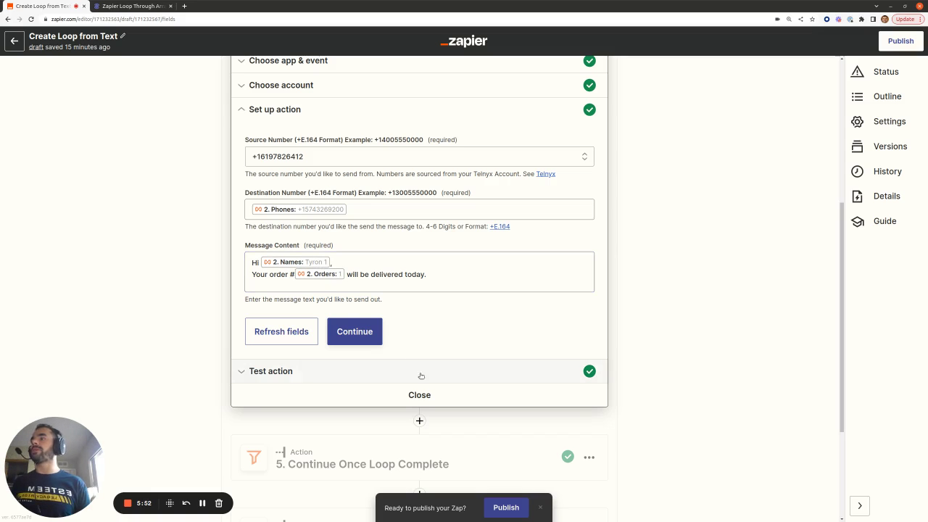
pyautogui.click(419, 394)
# Examine the Continue Once Loop Complete filter's Loop Iteration Is Last condition and close the action
pyautogui.scroll(1, 528, 330)
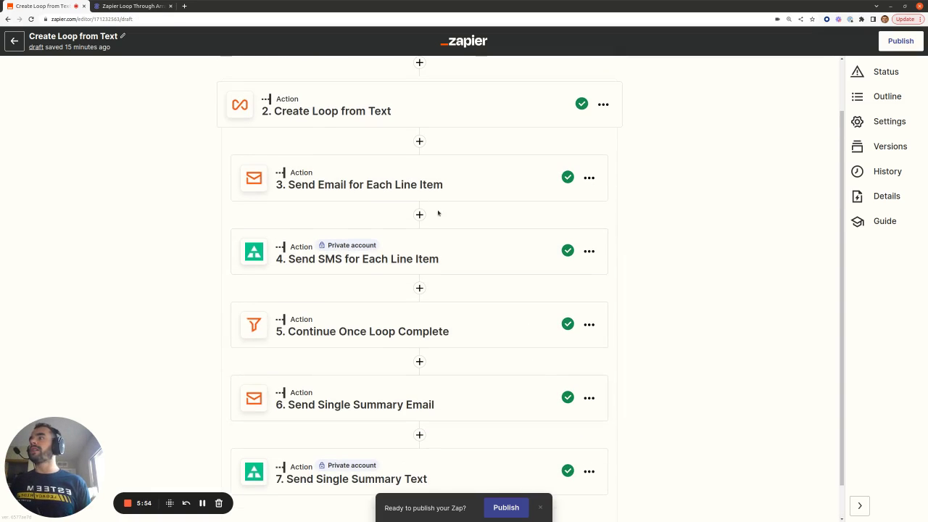
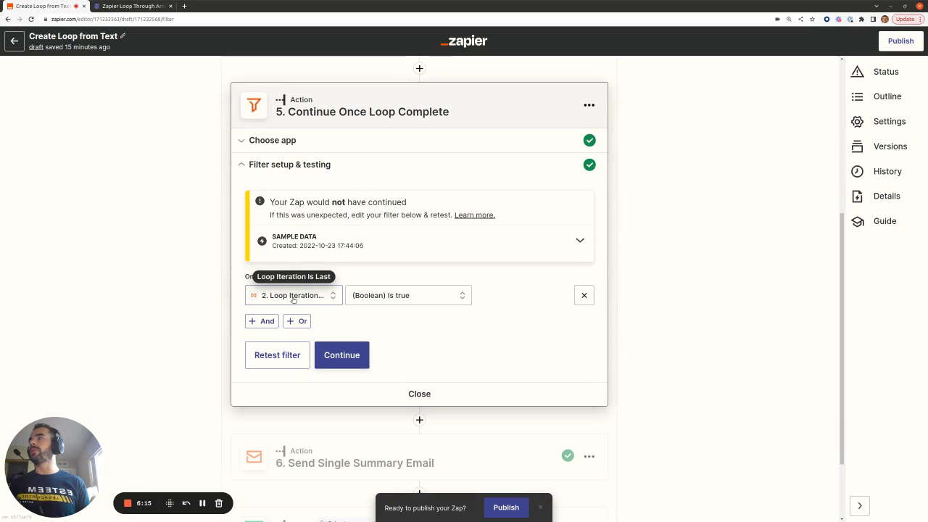
pyautogui.scroll(2, 293, 300)
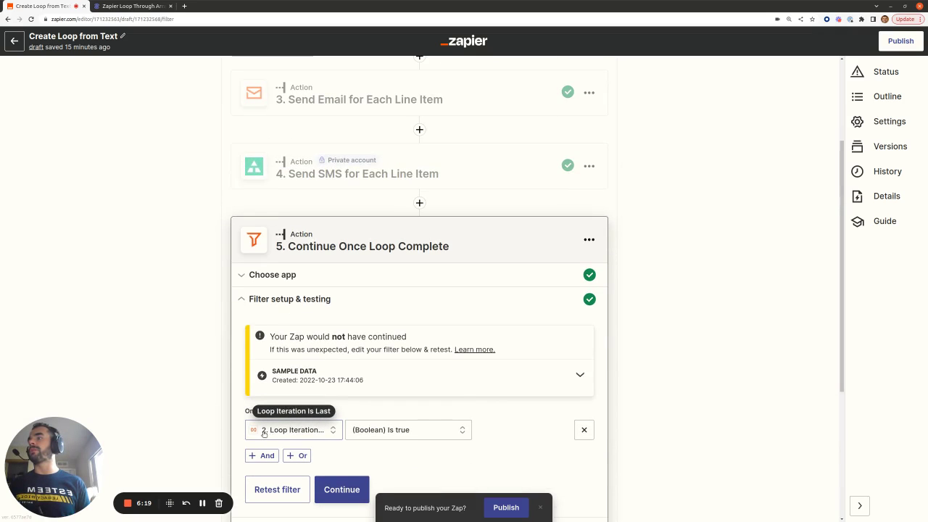
pyautogui.scroll(-1, 414, 435)
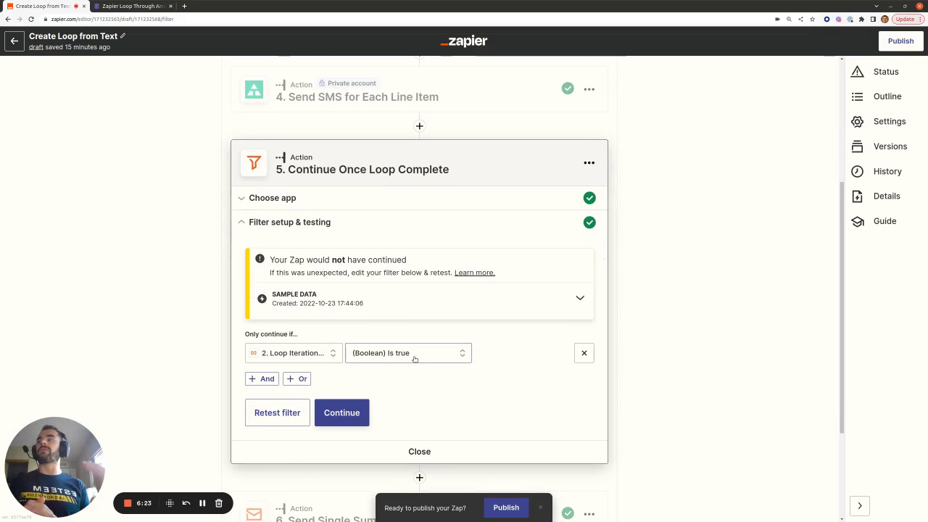
pyautogui.click(449, 450)
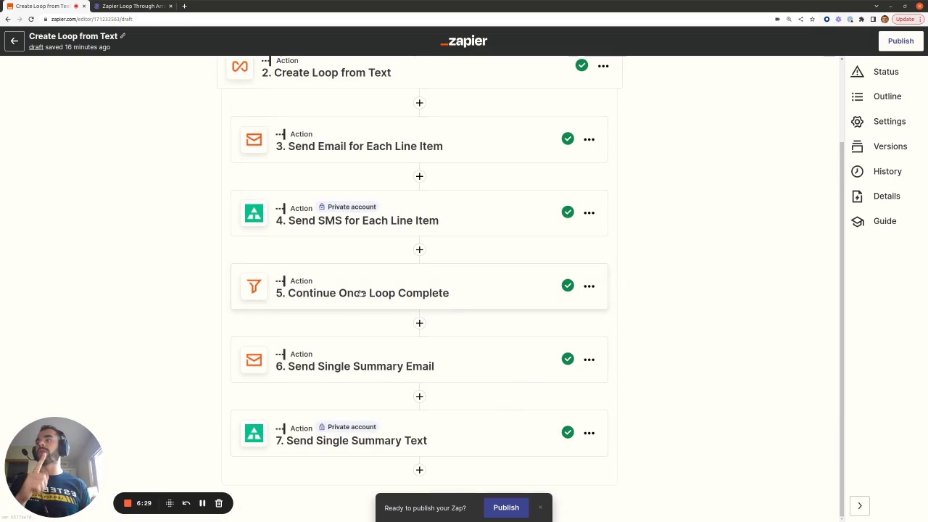
# Review the Send Single Summary Email action's recipient, subject and body with the webhook arrays, and close the action
pyautogui.click(328, 360)
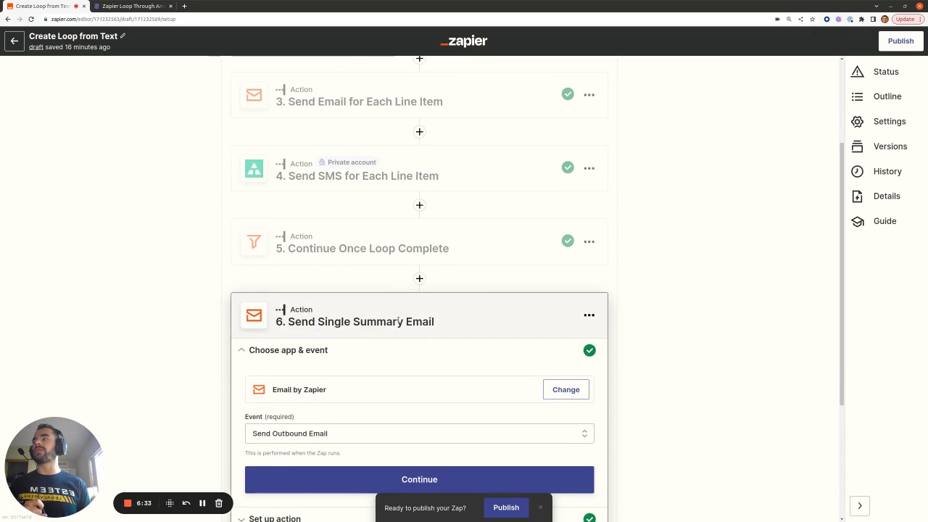
pyautogui.scroll(-2, 370, 347)
pyautogui.click(356, 410)
pyautogui.scroll(-2, 356, 410)
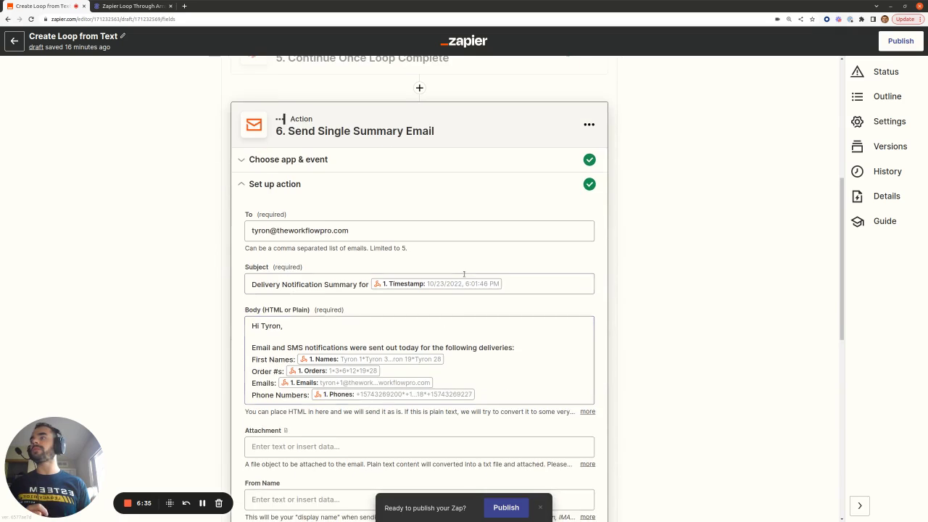
pyautogui.scroll(-1, 409, 253)
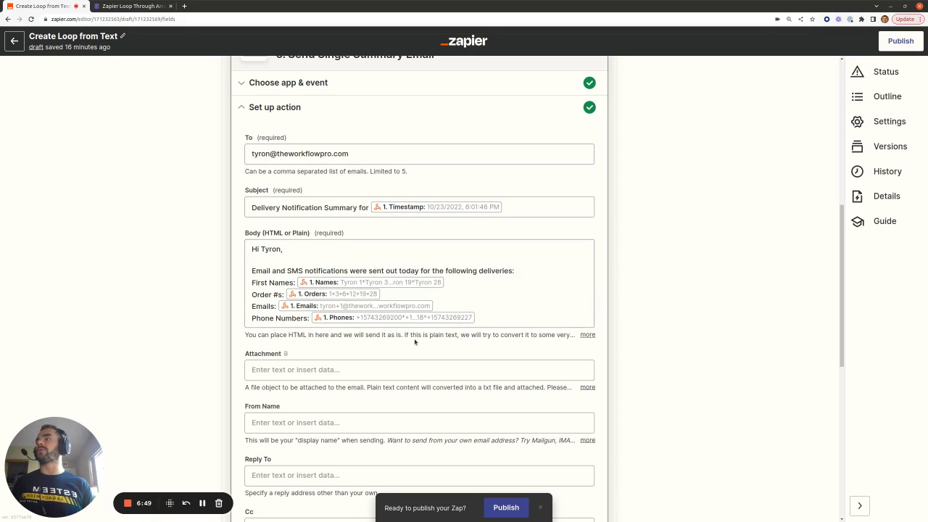
pyautogui.scroll(-6, 415, 342)
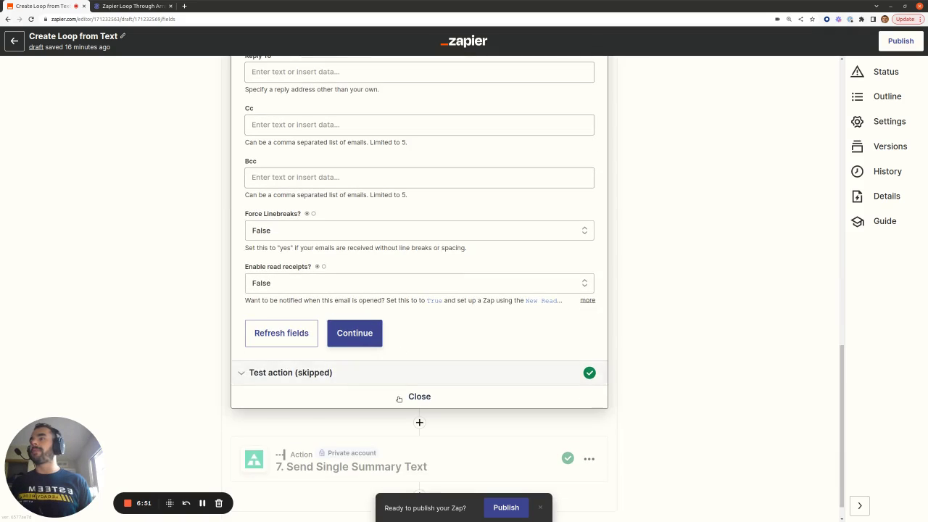
pyautogui.click(398, 396)
# Review the Send Single Summary Text action's setup, highlighting the destination number and checking the message content, and close the action
pyautogui.click(356, 439)
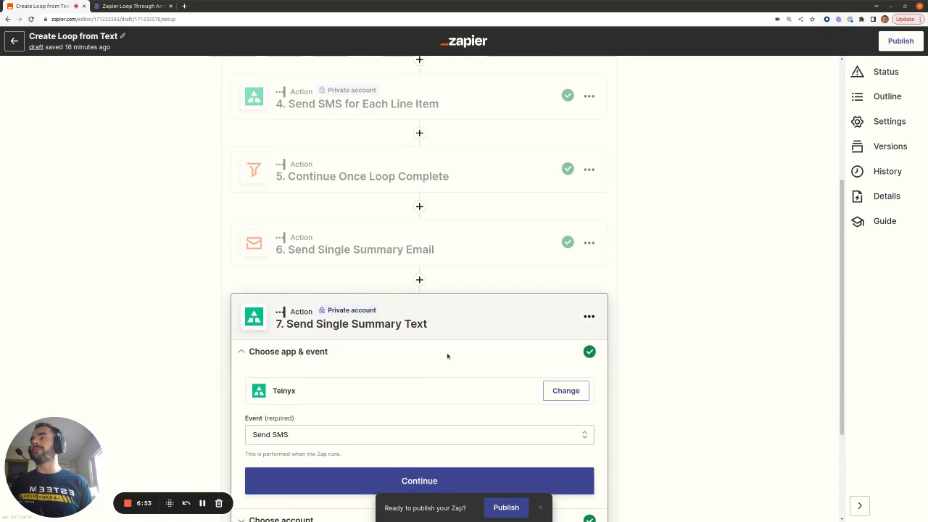
pyautogui.click(327, 445)
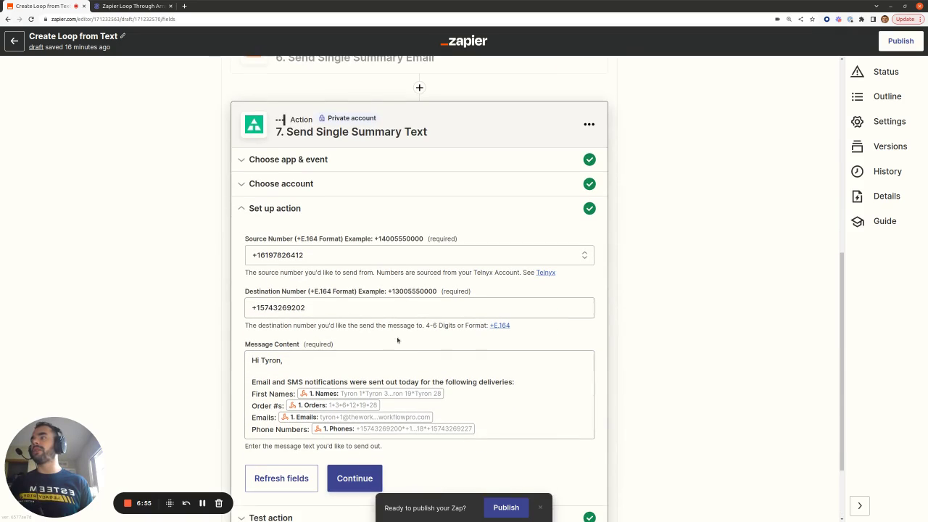
pyautogui.click(282, 308)
pyautogui.doubleClick(279, 308)
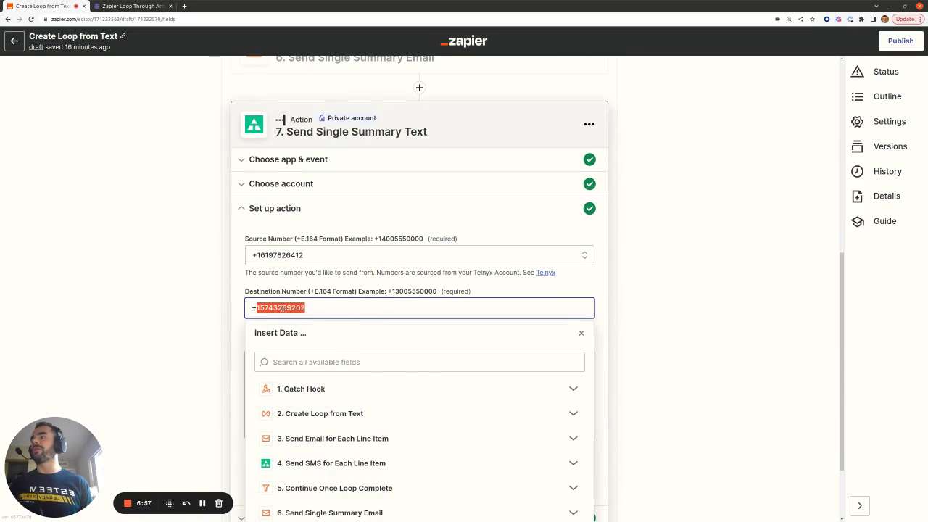
pyautogui.click(646, 303)
pyautogui.scroll(-2, 646, 304)
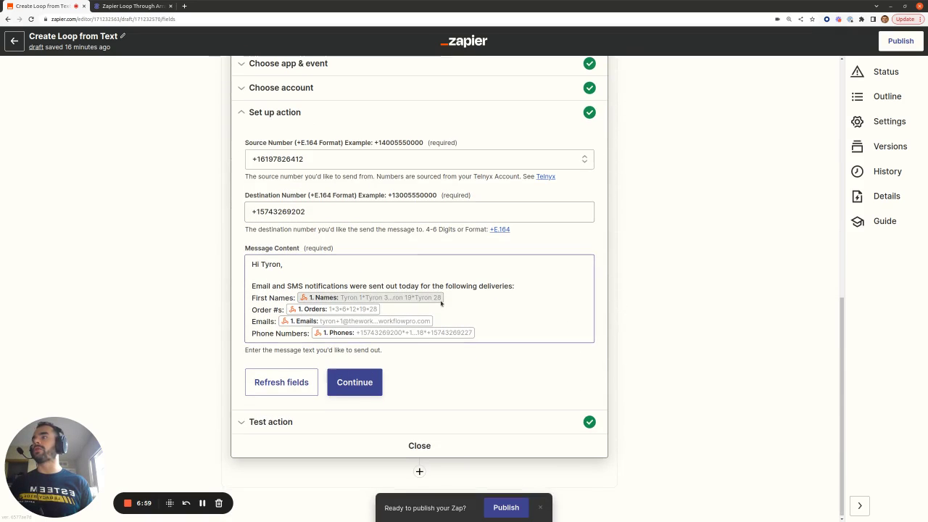
pyautogui.click(386, 447)
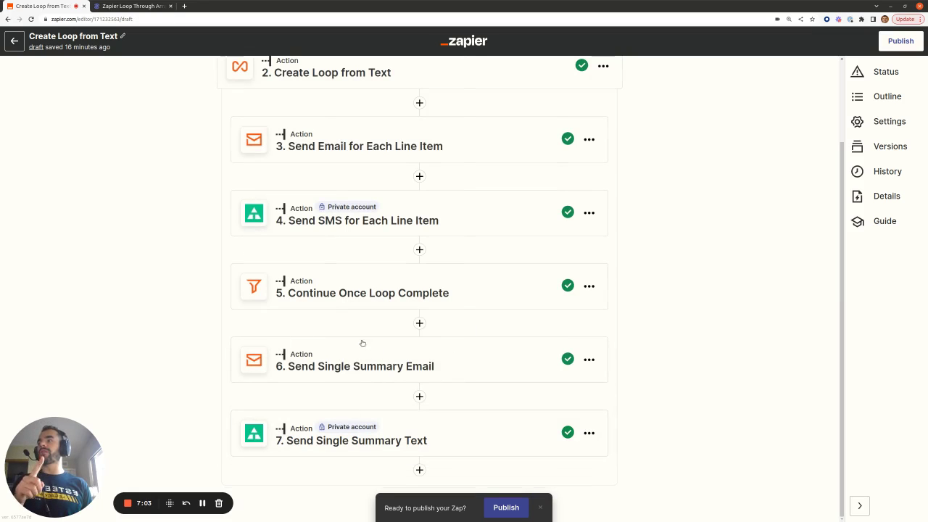
# In the Zapier Loop Through Array article, enlarge the page to 175% to examine the Gmail inbox example, and return to the Zap
pyautogui.scroll(1, 353, 289)
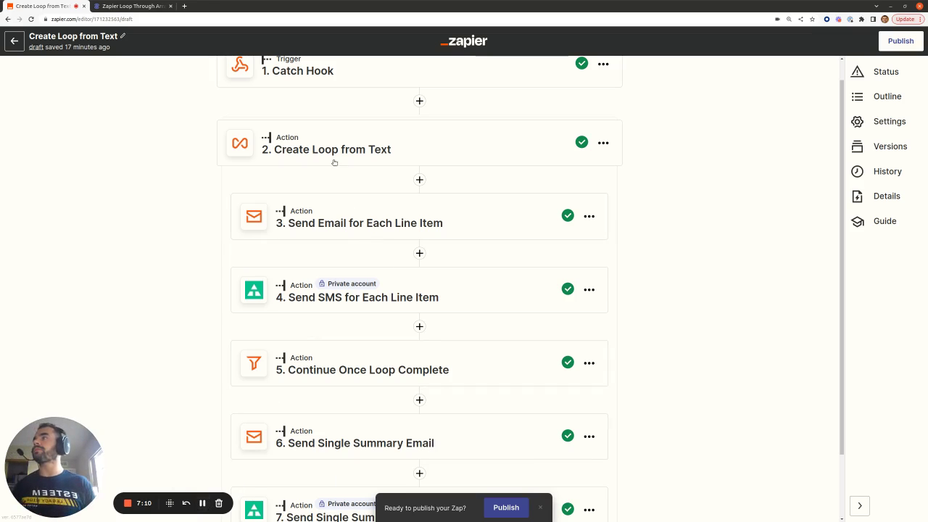
pyautogui.click(135, 5)
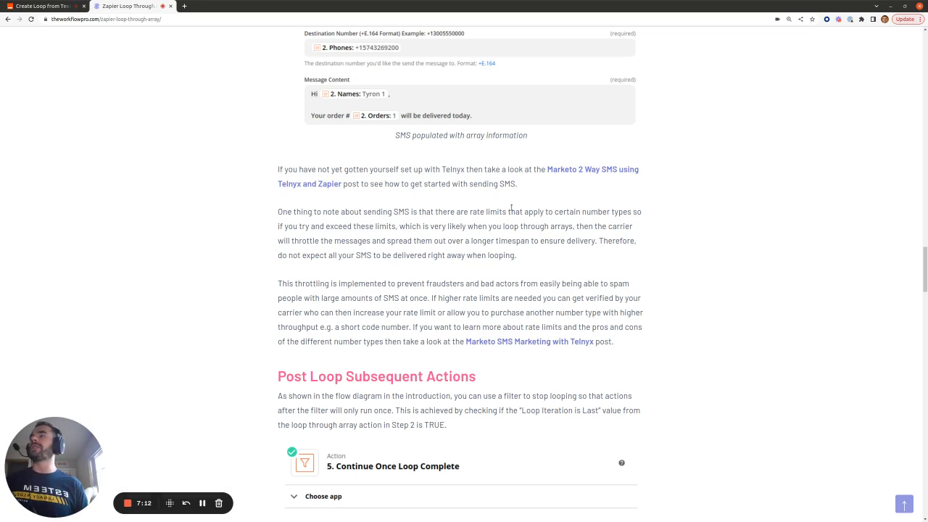
pyautogui.scroll(-10, 512, 208)
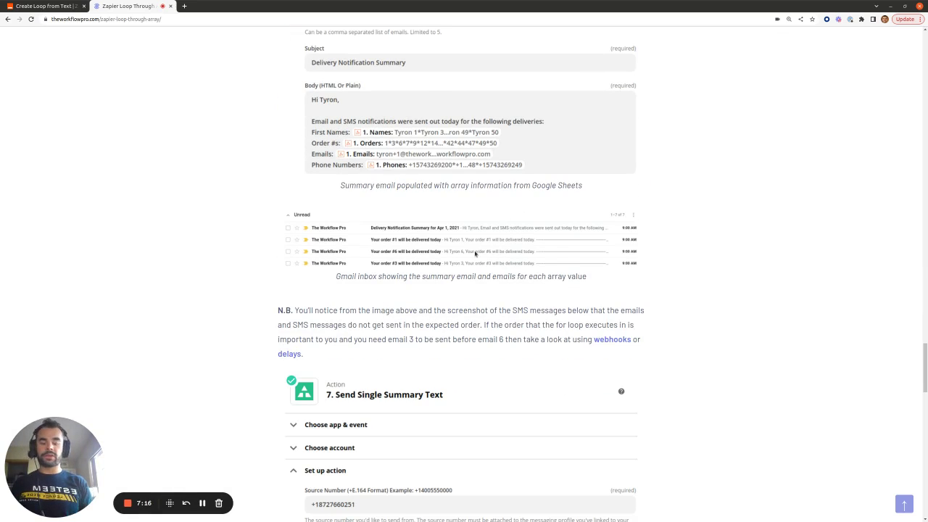
pyautogui.hotkey('ctrl', '+')
pyautogui.hotkey('ctrl', '+')
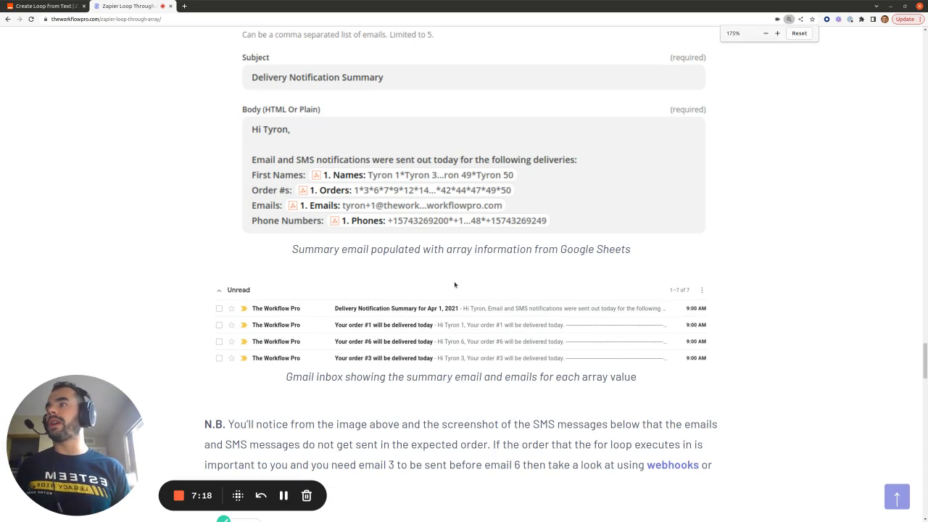
pyautogui.hotkey('ctrl', 'shift', 'Tab')
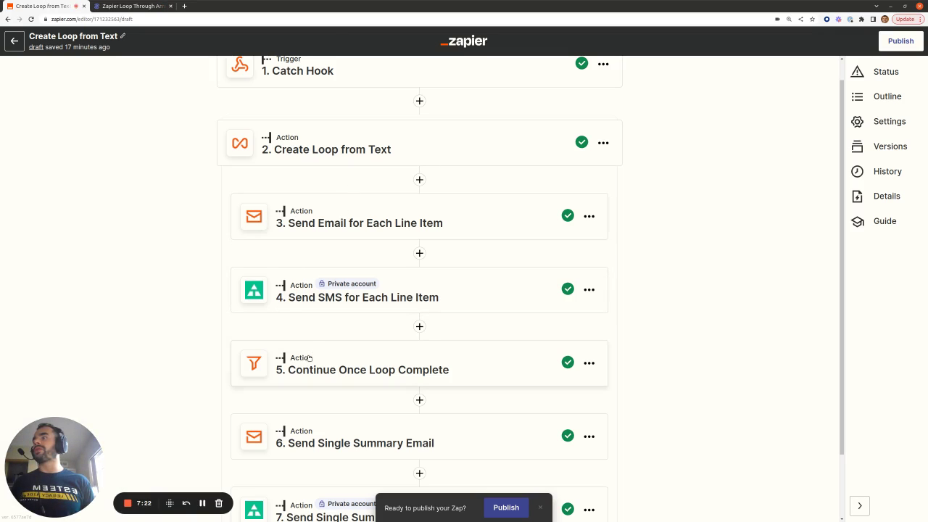
# In the Zapier Loop Through Array article, examine the summary SMS setup and the phone message example, and return to the Zap
pyautogui.hotkey('ctrl', 'Tab')
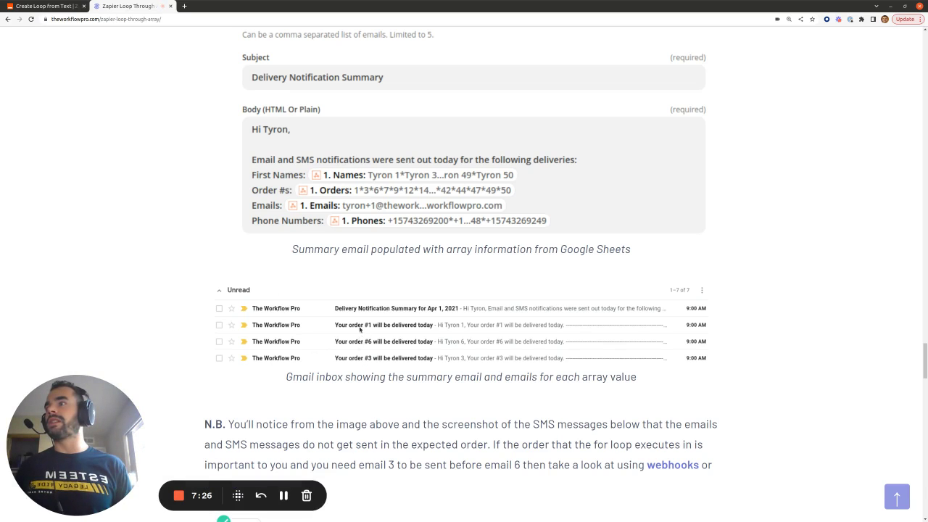
pyautogui.scroll(-10, 362, 328)
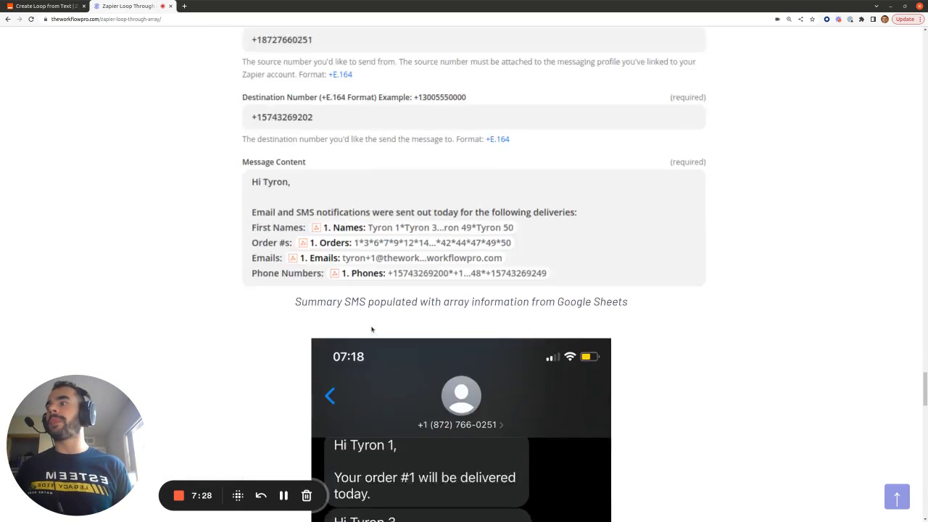
pyautogui.scroll(-4, 371, 328)
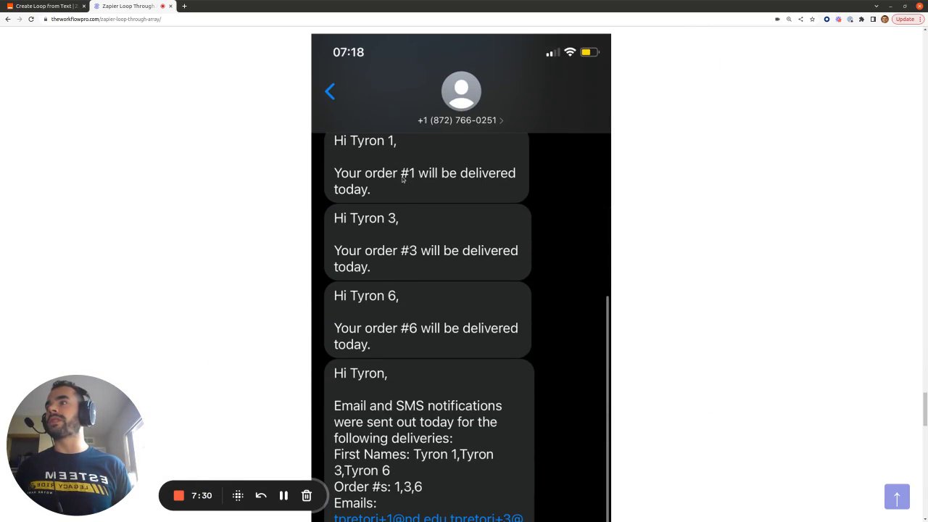
pyautogui.scroll(2, 425, 211)
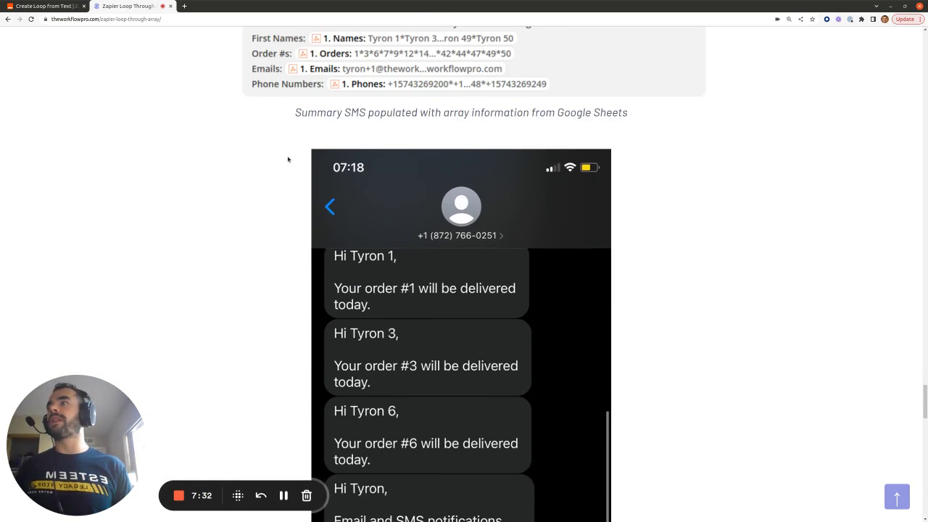
pyautogui.click(49, 5)
pyautogui.scroll(-2, 356, 323)
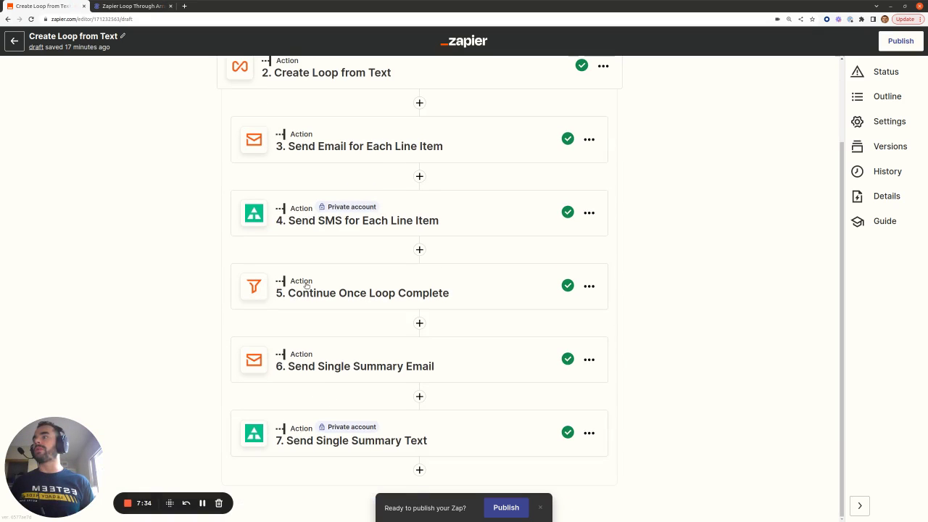
# Back in the article, compare the order of the example SMS messages with the Gmail inbox emails and read the N.B. about sending order
pyautogui.click(134, 6)
pyautogui.scroll(3, 430, 317)
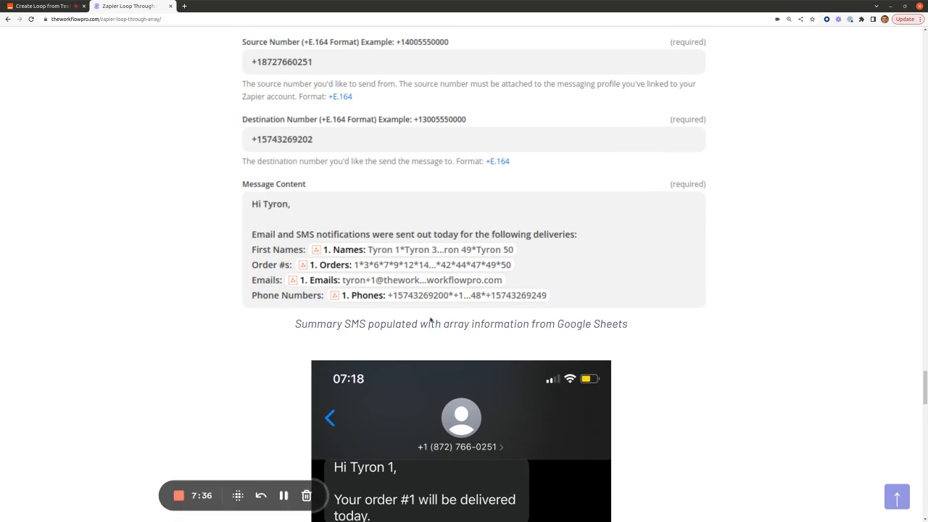
pyautogui.scroll(3, 430, 317)
pyautogui.scroll(-8, 358, 250)
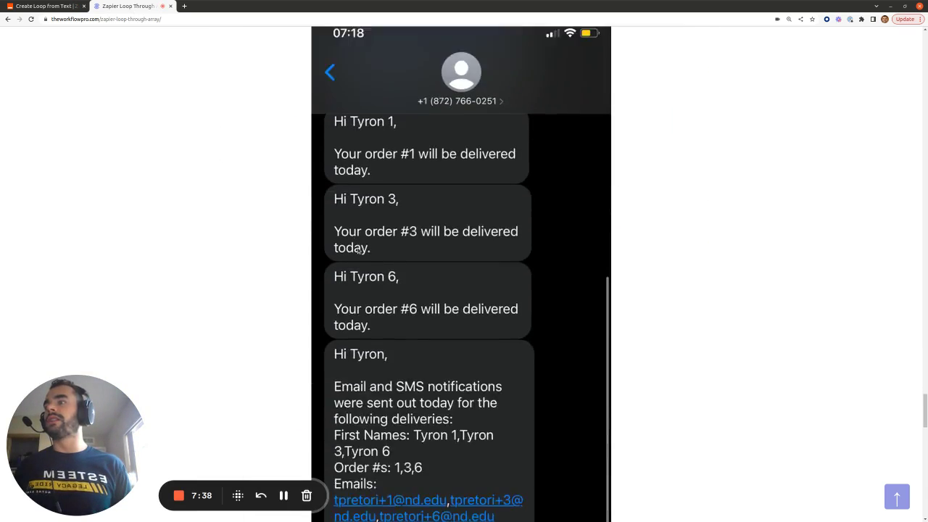
pyautogui.scroll(-1, 358, 251)
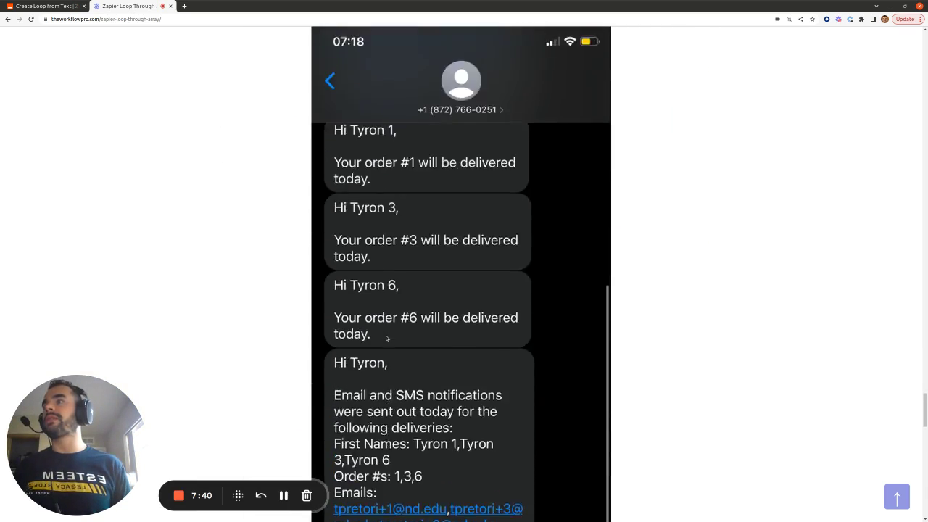
pyautogui.scroll(8, 388, 332)
pyautogui.scroll(4, 386, 337)
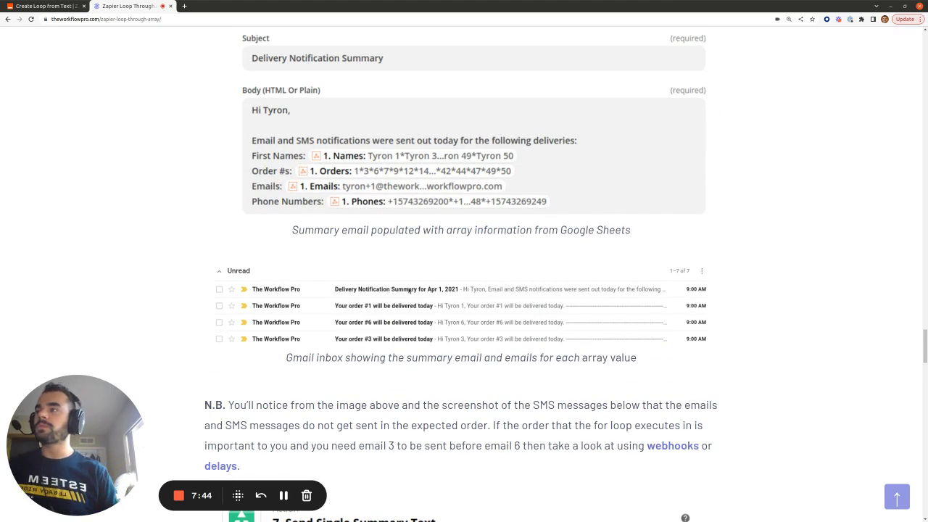
pyautogui.scroll(-1, 410, 290)
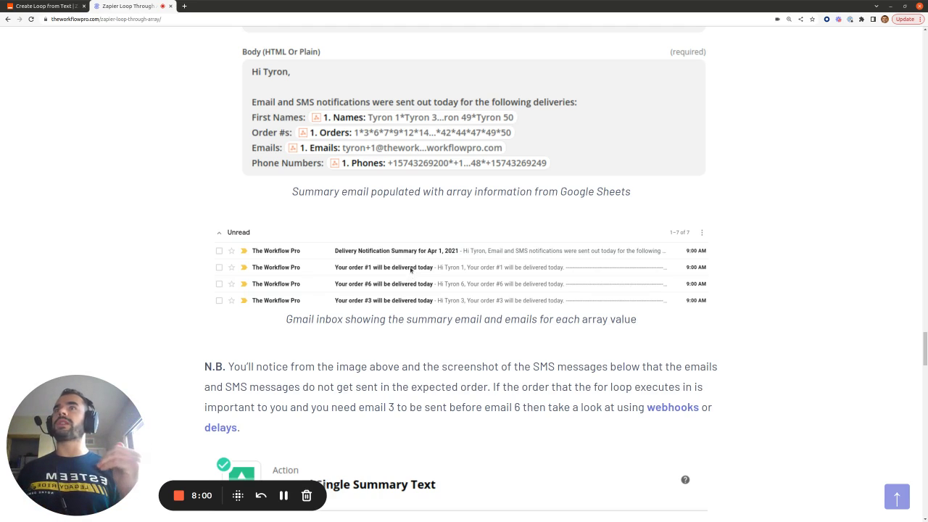
# Open the article's webhooks and delays links from the N.B. paragraph in separate new tabs
pyautogui.rightClick(668, 408)
pyautogui.click(692, 413)
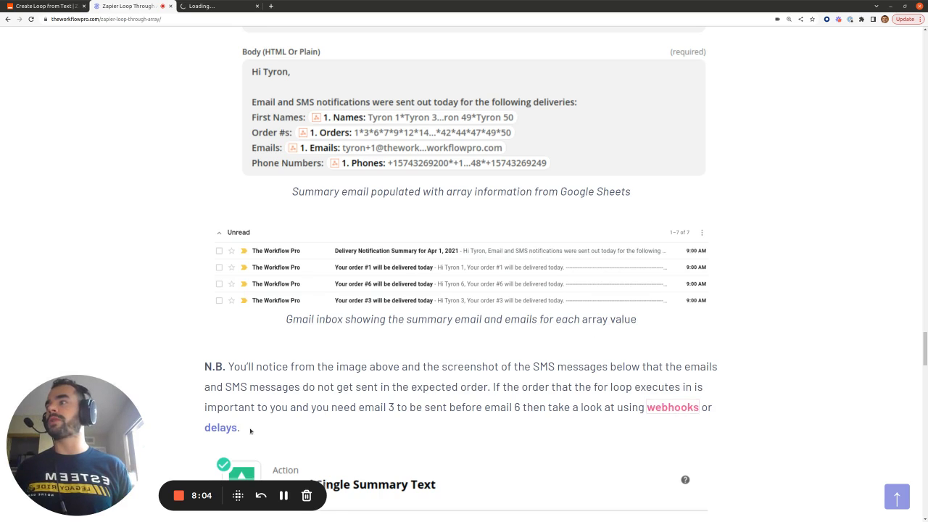
pyautogui.rightClick(226, 427)
pyautogui.press('Escape')
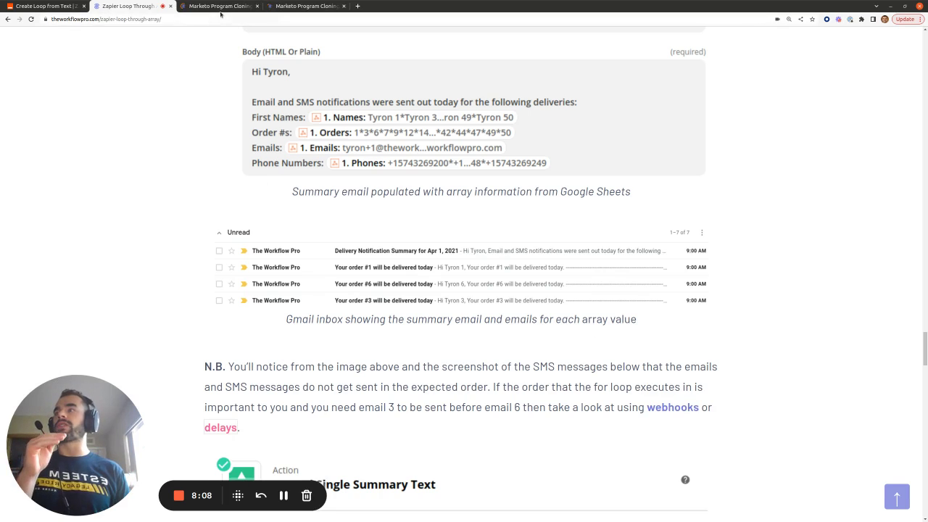
# Examine the Looping with Webhooks diagram in the Marketo Program Cloning article at a reduced page zoom
pyautogui.click(221, 6)
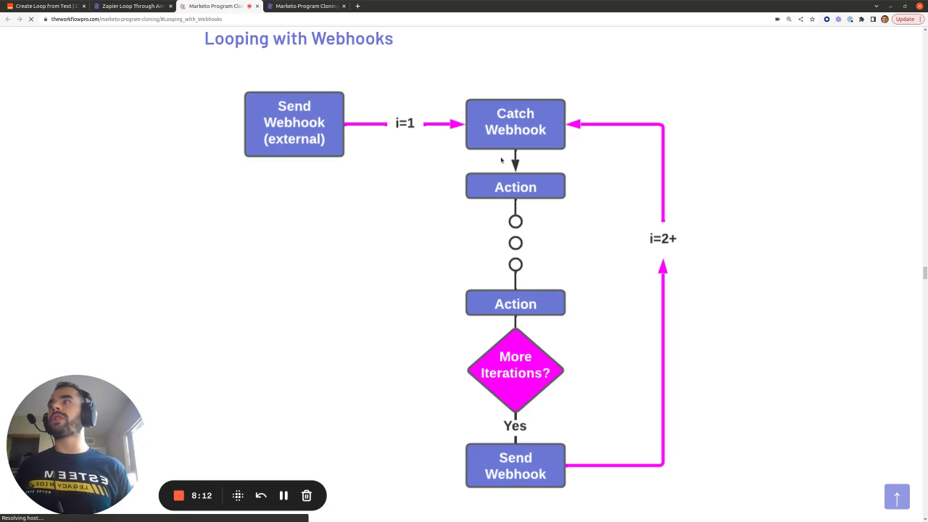
pyautogui.hotkey('ctrl', '-')
pyautogui.hotkey('ctrl', '-')
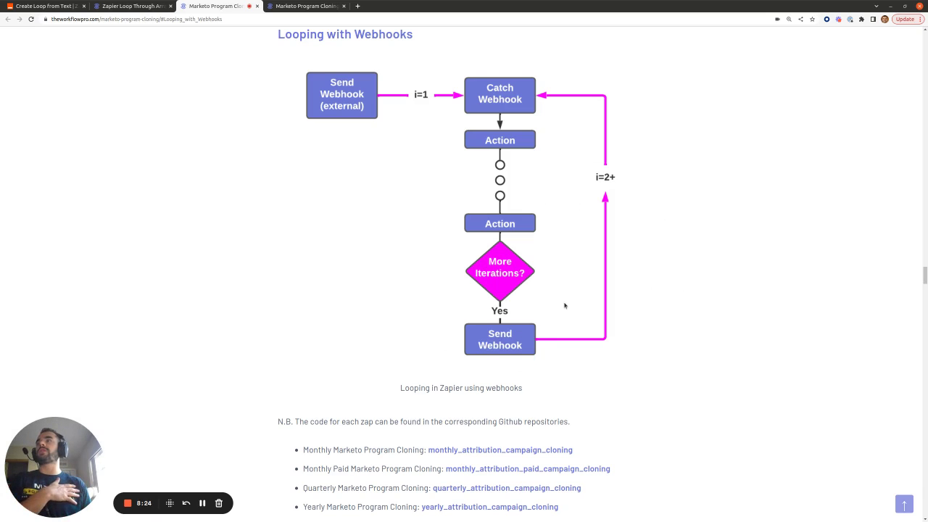
# Examine the Looping by Zapier diagram and the Schedule Iterations with Delay action setup in the other Marketo Program Cloning tab
pyautogui.hotkey('ctrl', 'Tab')
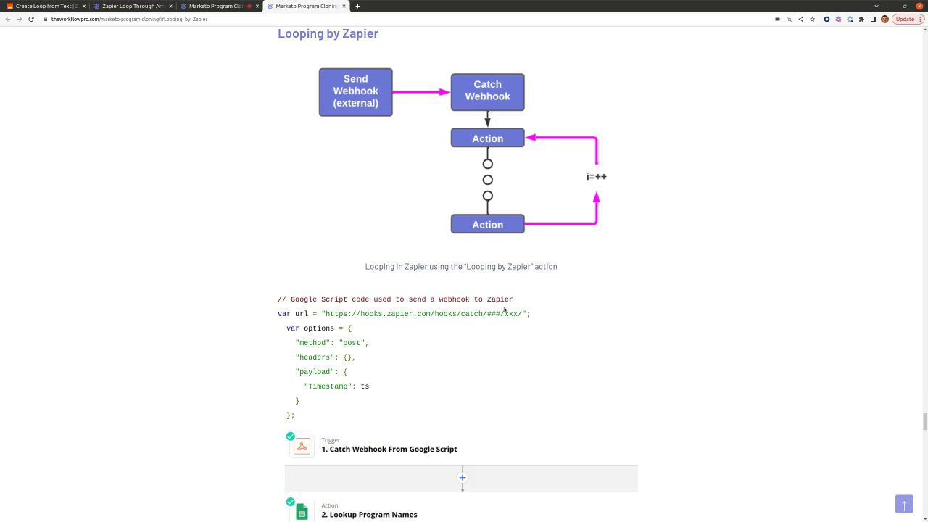
pyautogui.scroll(-10, 505, 310)
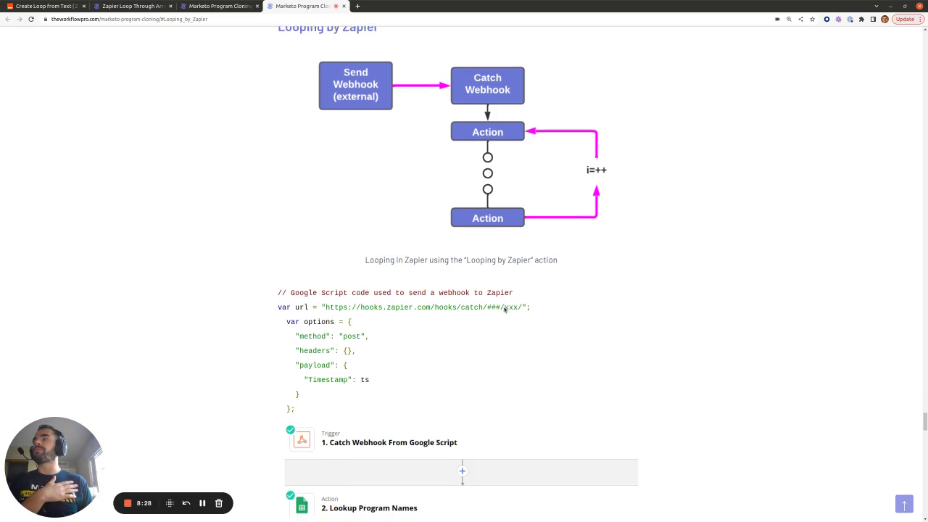
pyautogui.scroll(-5, 505, 310)
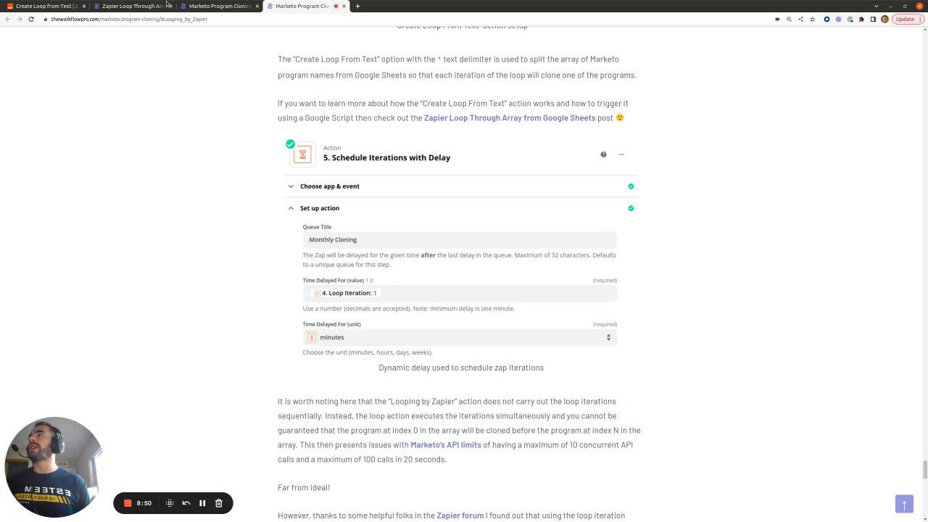
# Recheck the sending-order note in the Zapier Loop Through Array article, and open the Send Single Summary Email action in the Zap
pyautogui.click(141, 6)
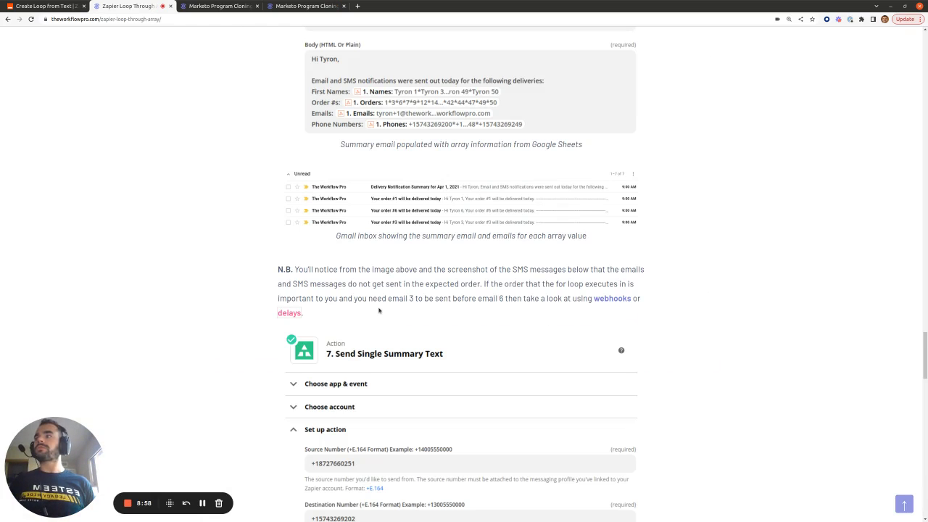
pyautogui.scroll(-3, 379, 310)
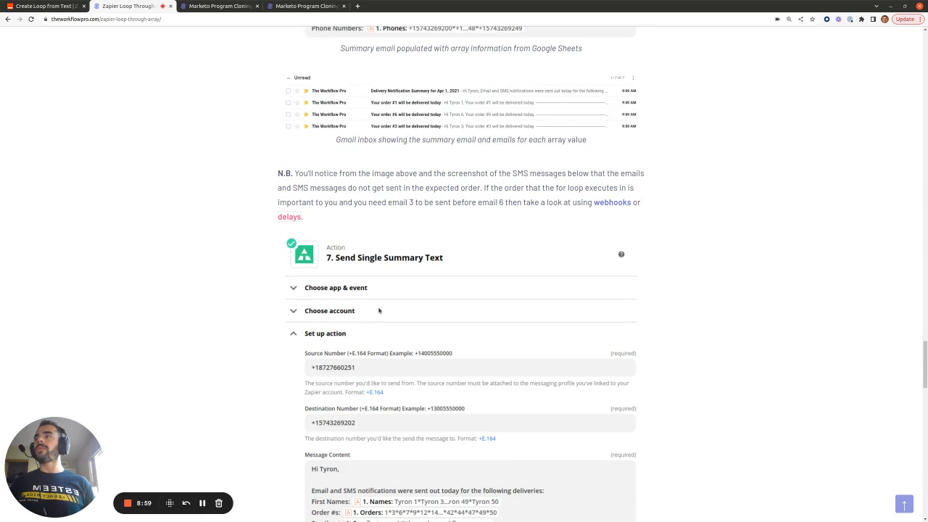
pyautogui.click(51, 5)
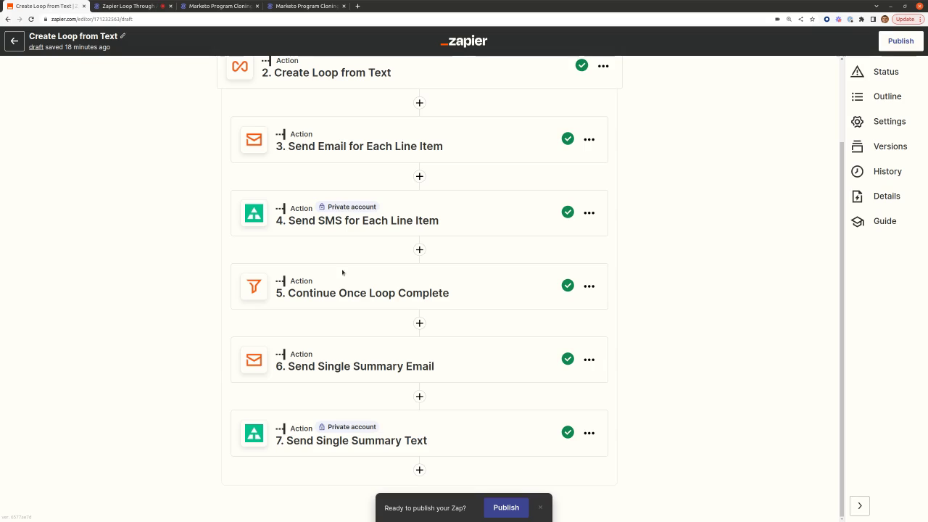
pyautogui.click(324, 364)
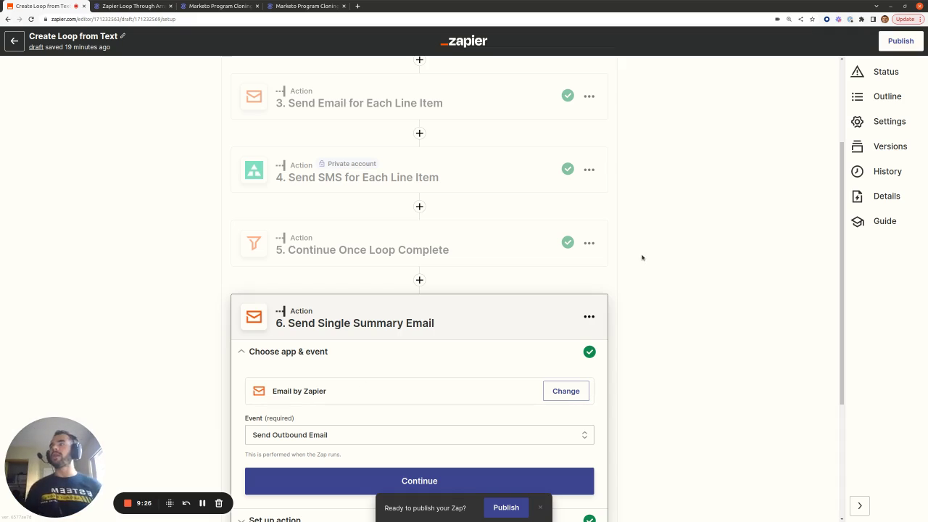
# In the Zapier Loop Through Array article, review the maximum loop iterations note, and go back to the Google Sheets webhook example
pyautogui.click(146, 5)
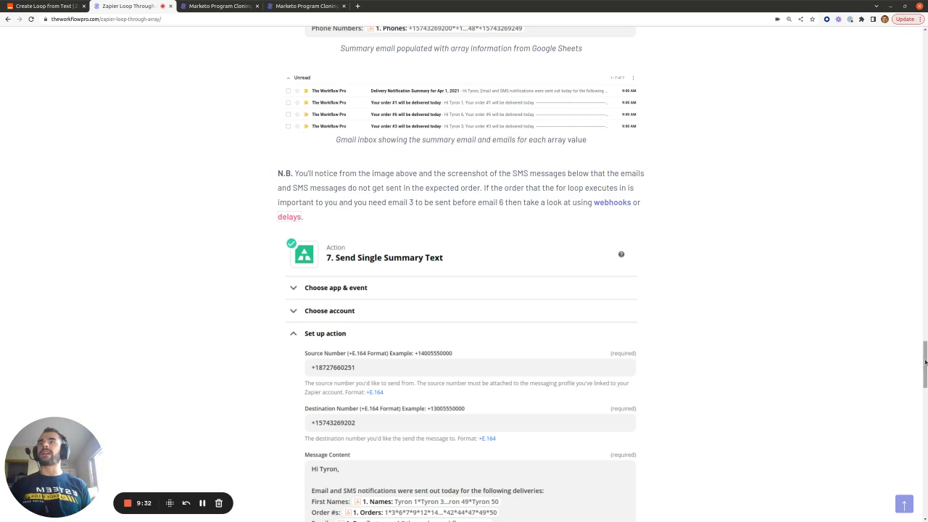
pyautogui.moveTo(925, 363); pyautogui.dragTo(900, 204)
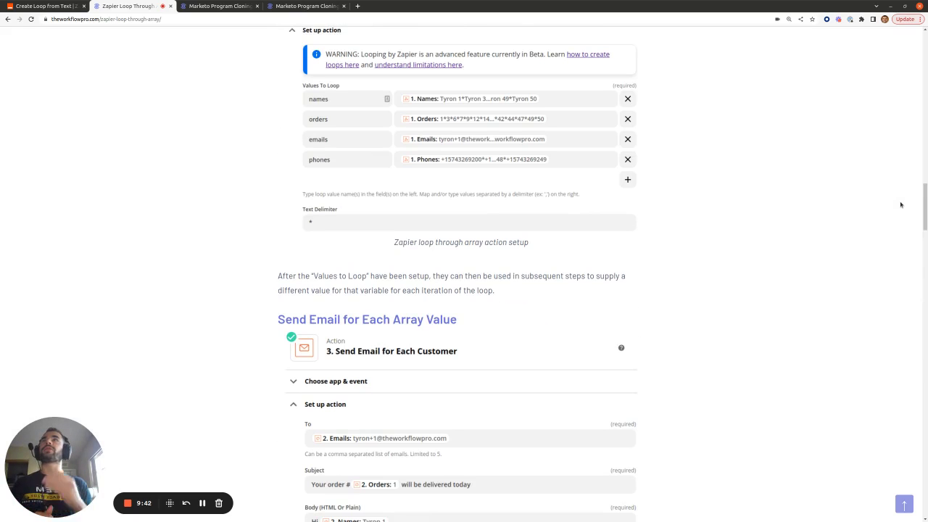
pyautogui.scroll(4, 901, 204)
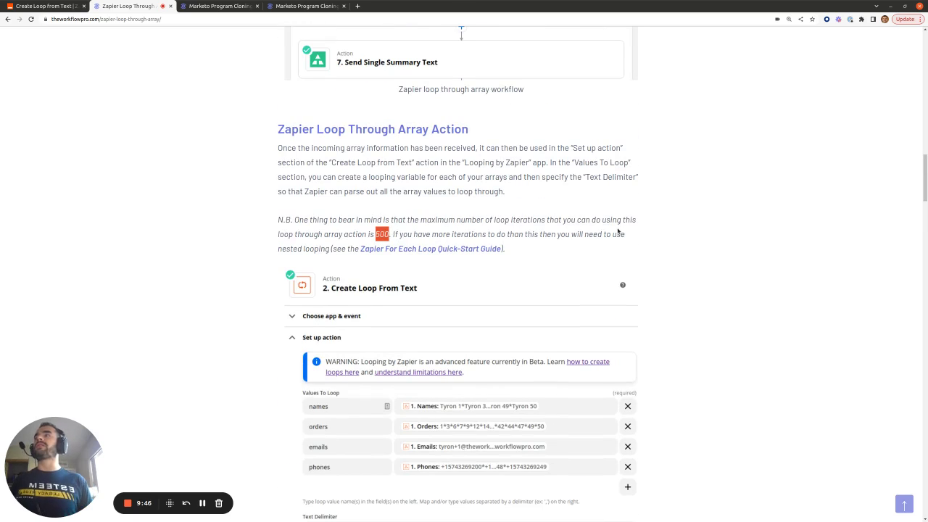
pyautogui.click(584, 231)
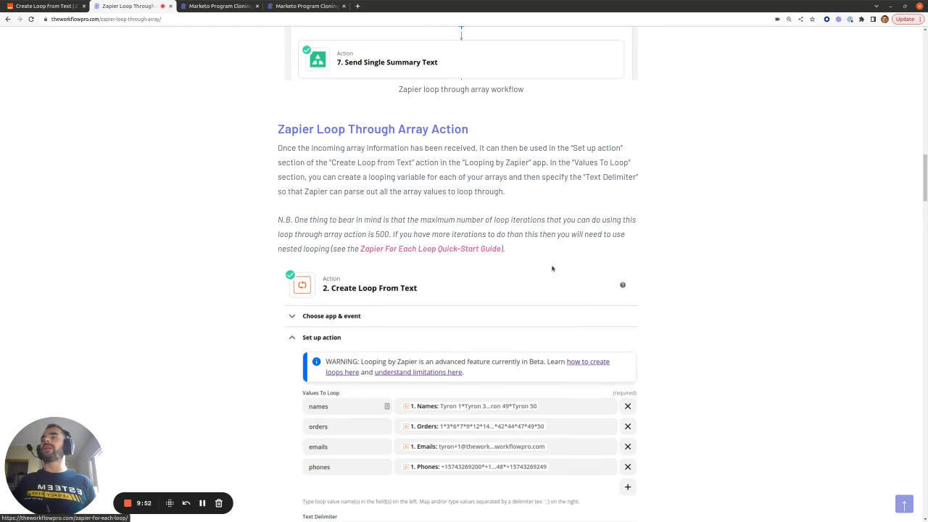
pyautogui.scroll(6, 560, 270)
pyautogui.scroll(5, 560, 270)
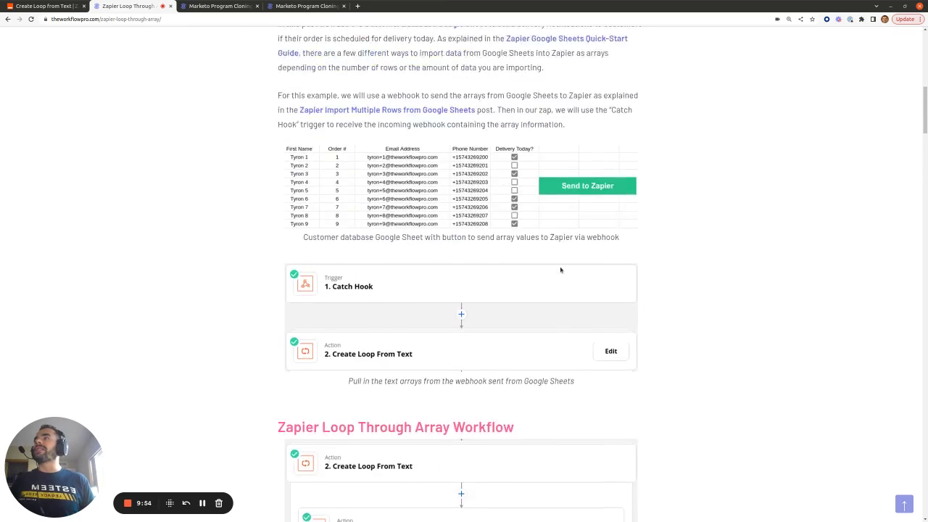